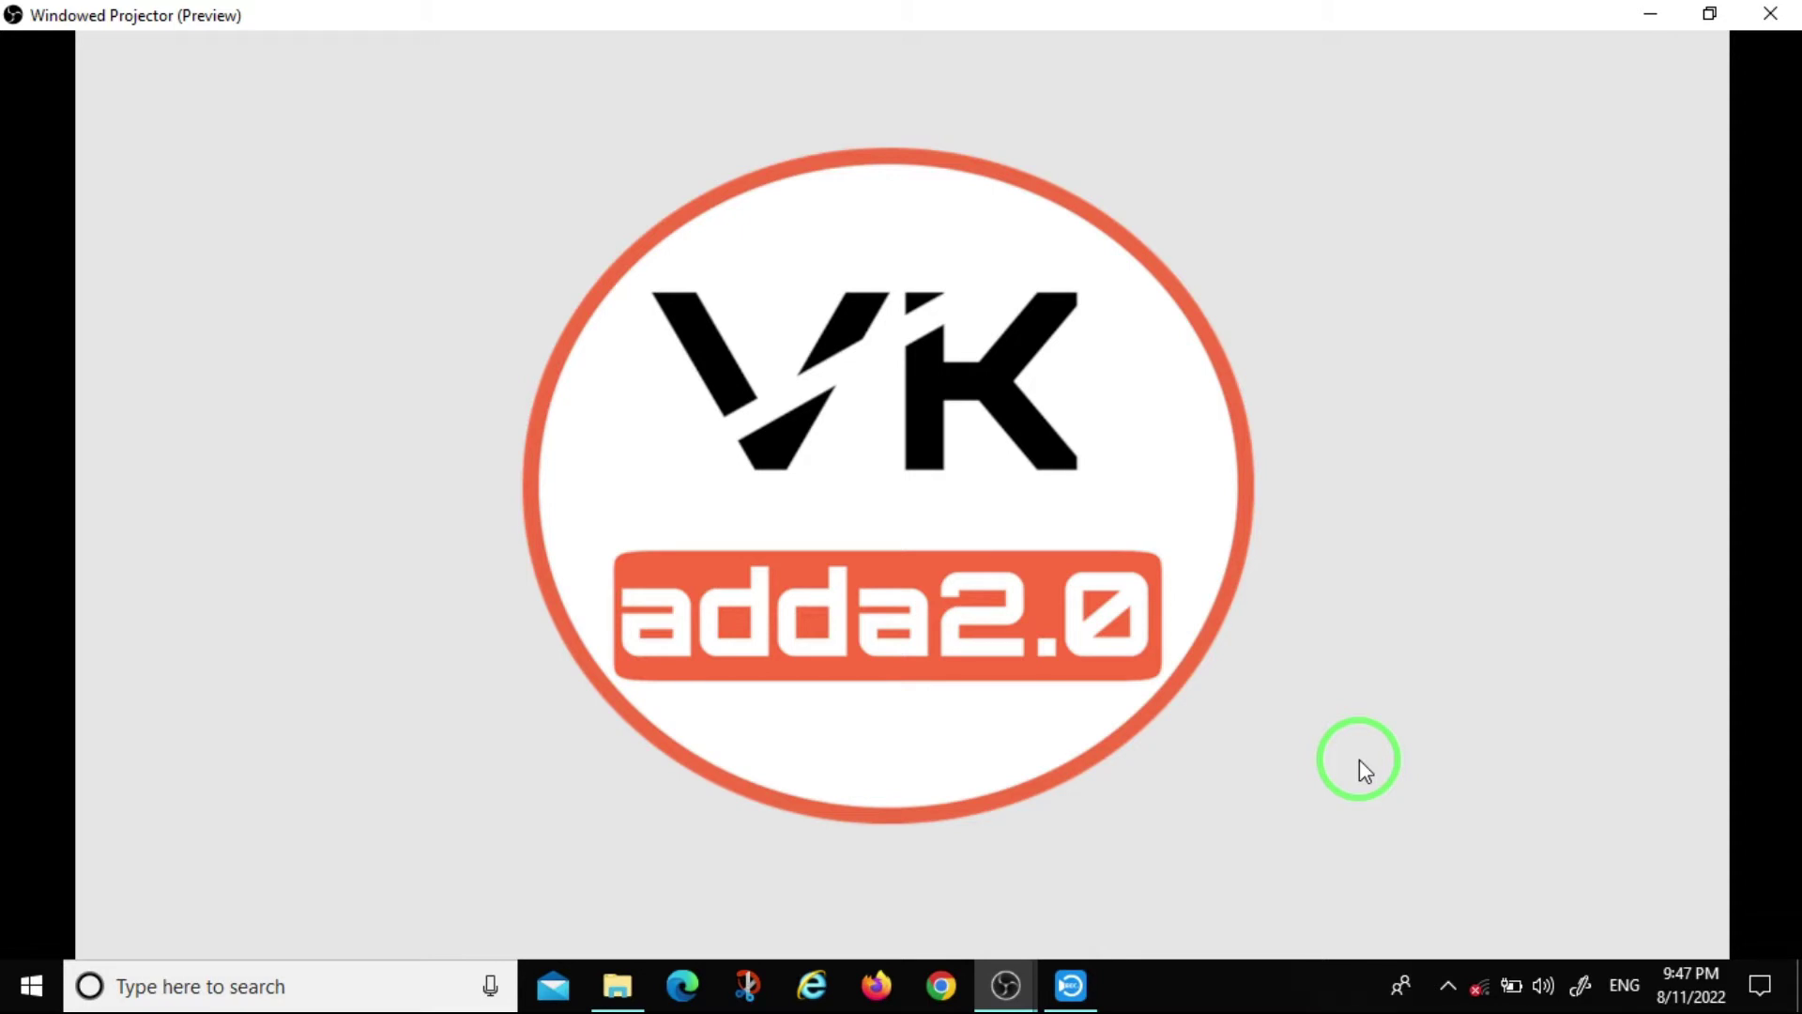
View This PC in File Explorer and return to the main OBS window.
left_click(1651, 13)
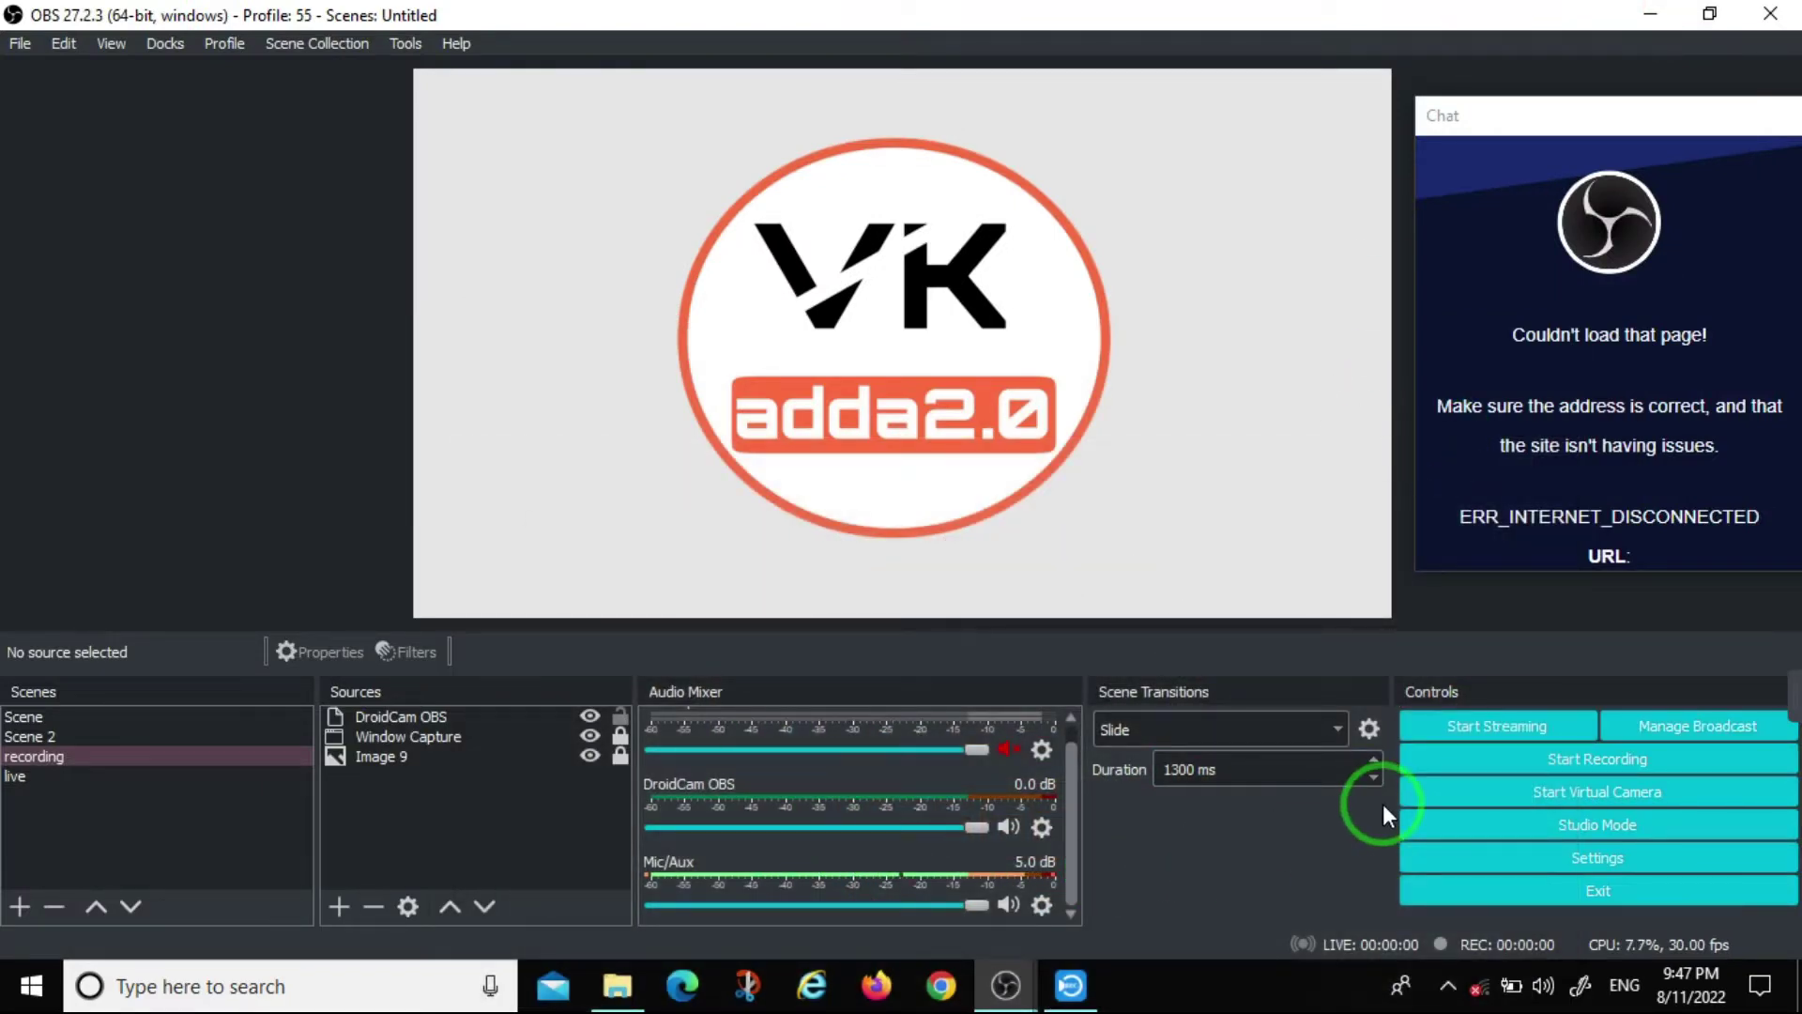
left_click(1652, 14)
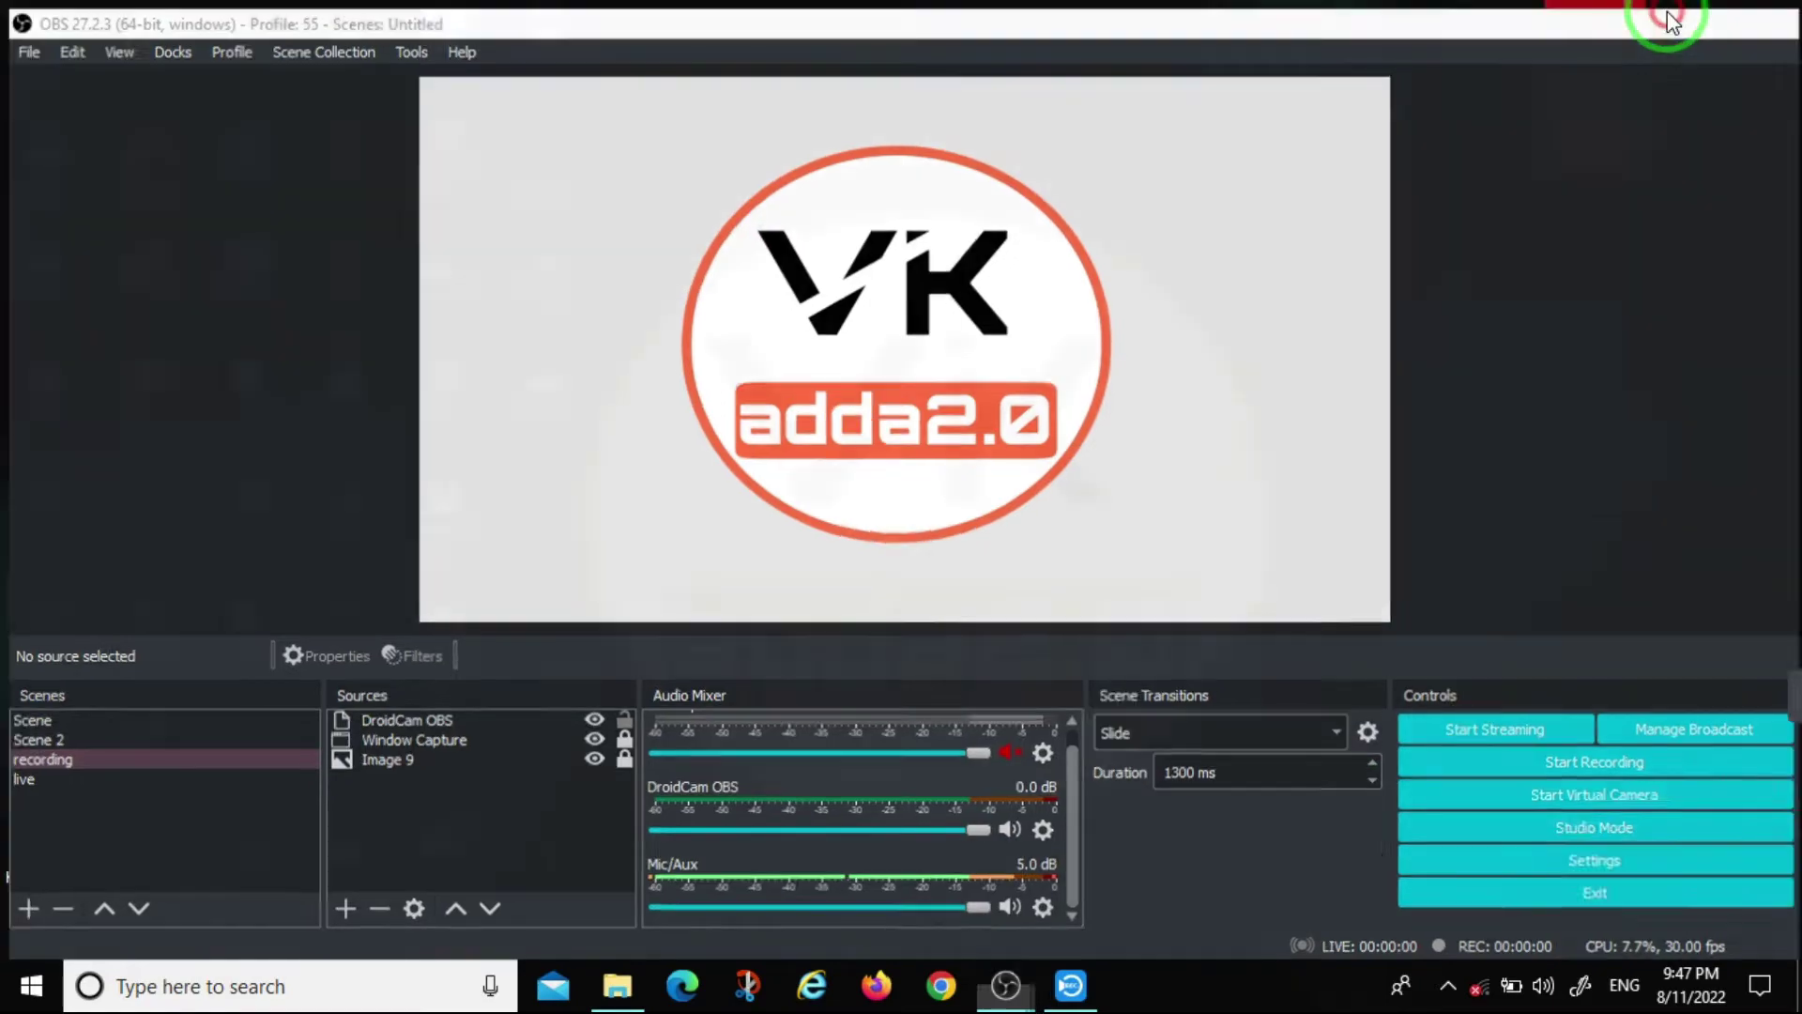
left_click(616, 986)
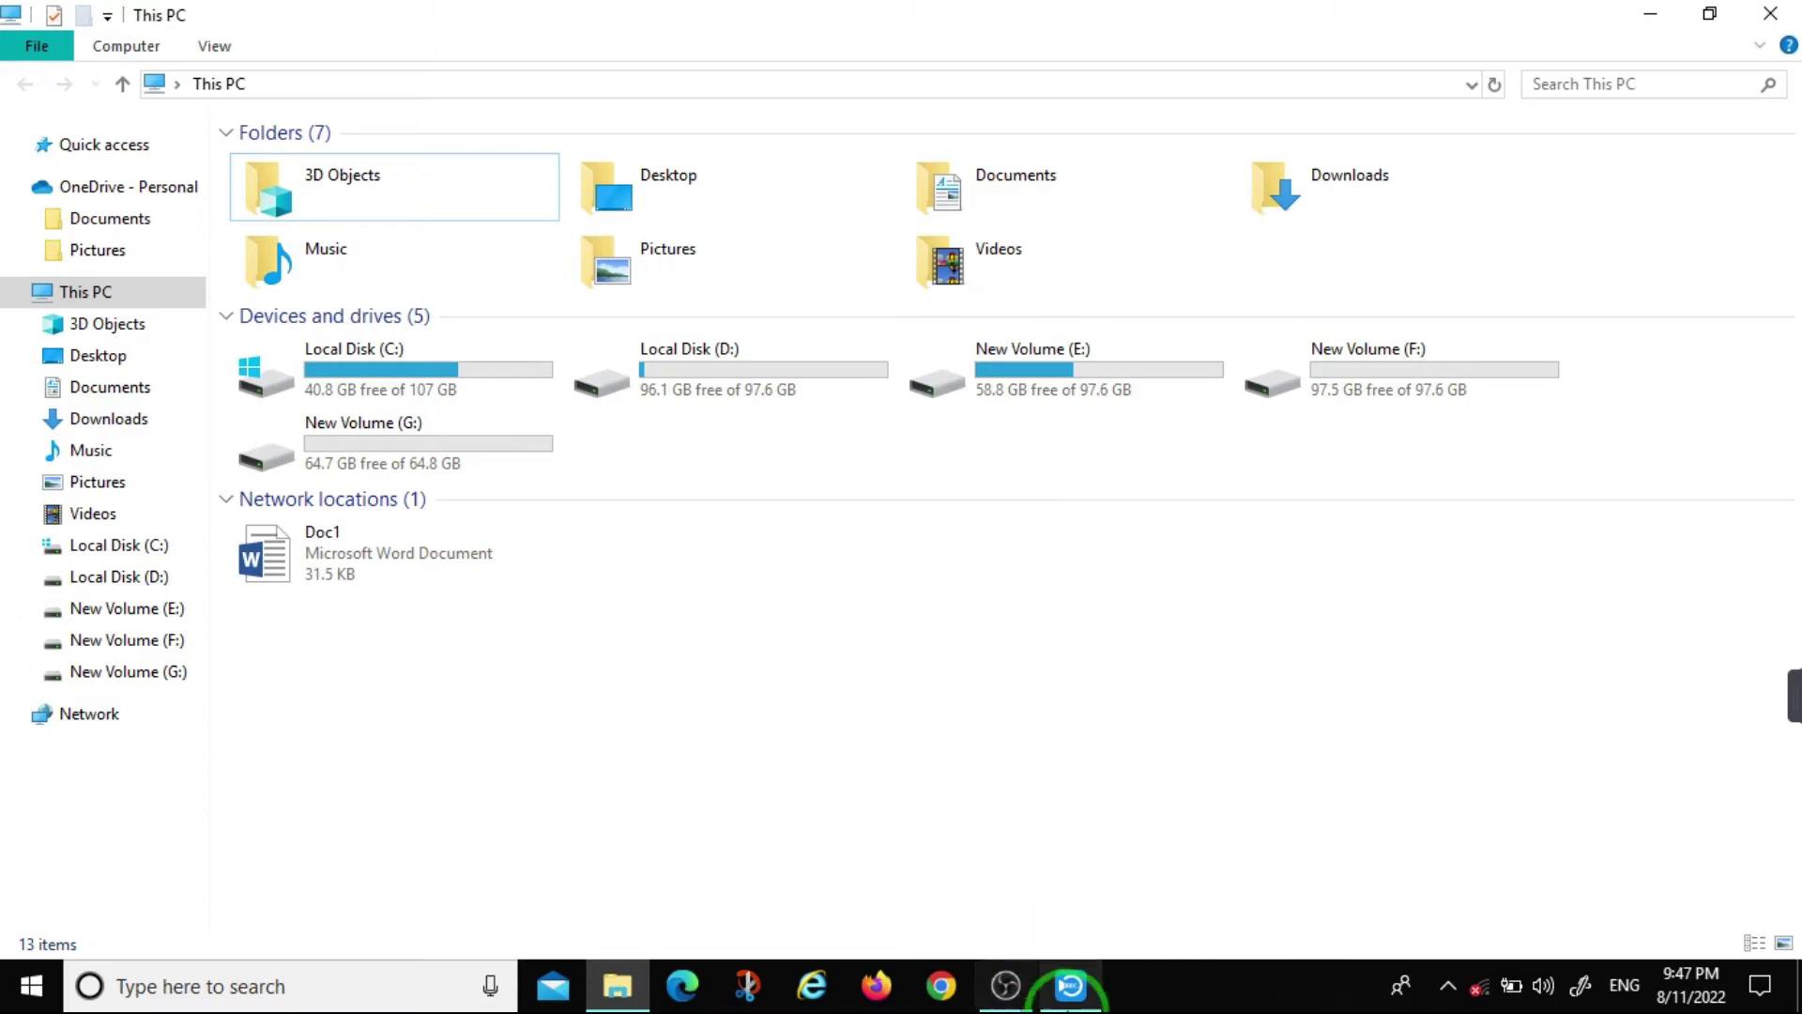
mouse_move(1005, 986)
left_click(869, 876)
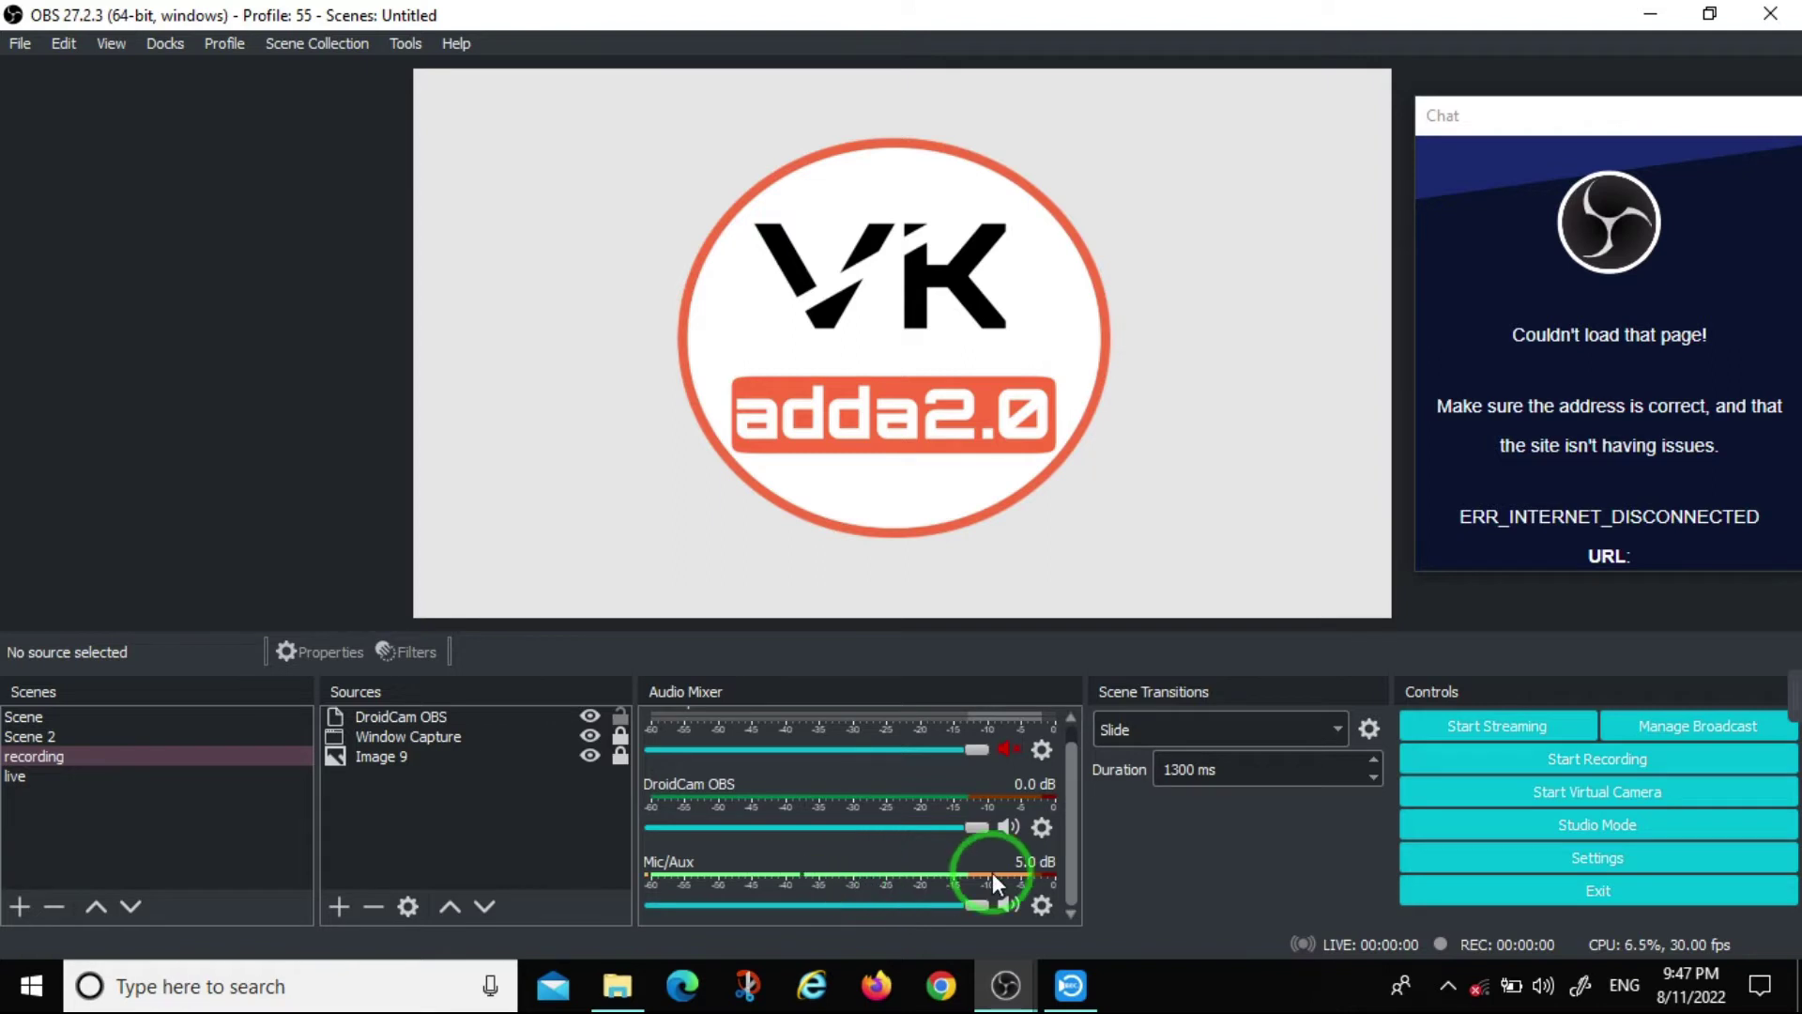
Open the OBS settings, look through the General and Stream pages, and bring up the recording output options.
left_click(1614, 857)
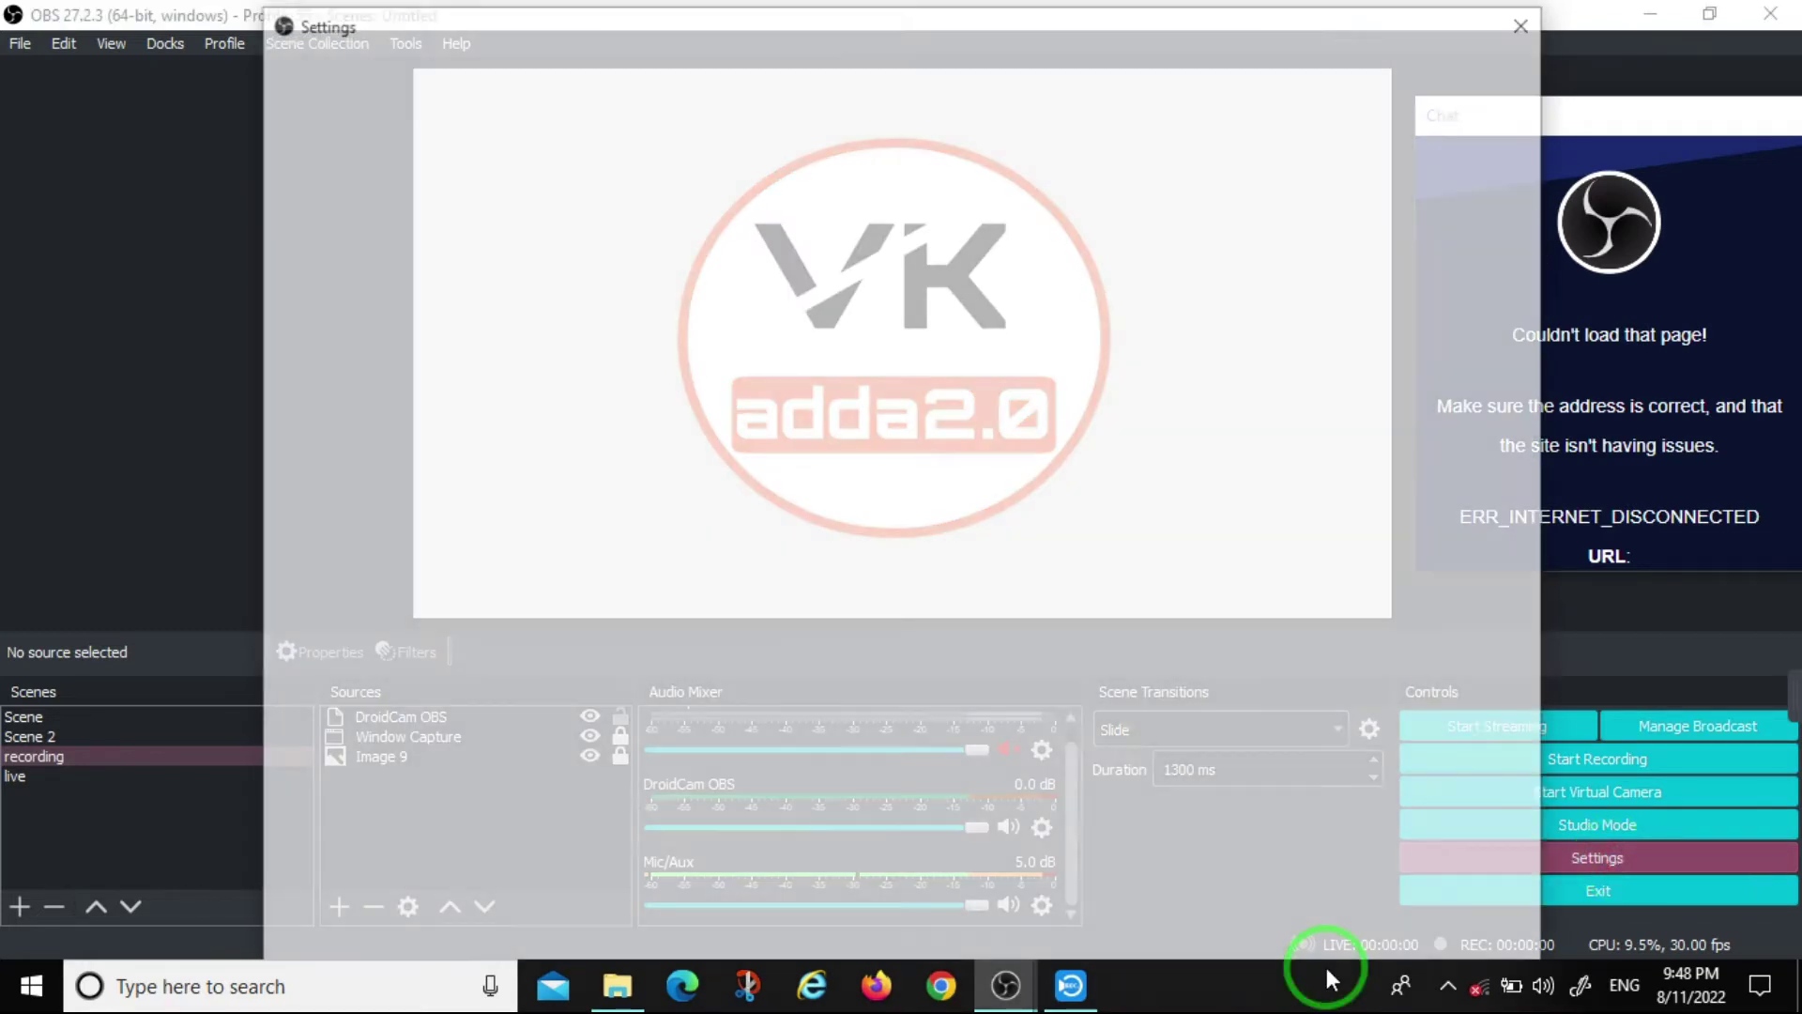
left_click_drag(827, 14, 848, 46)
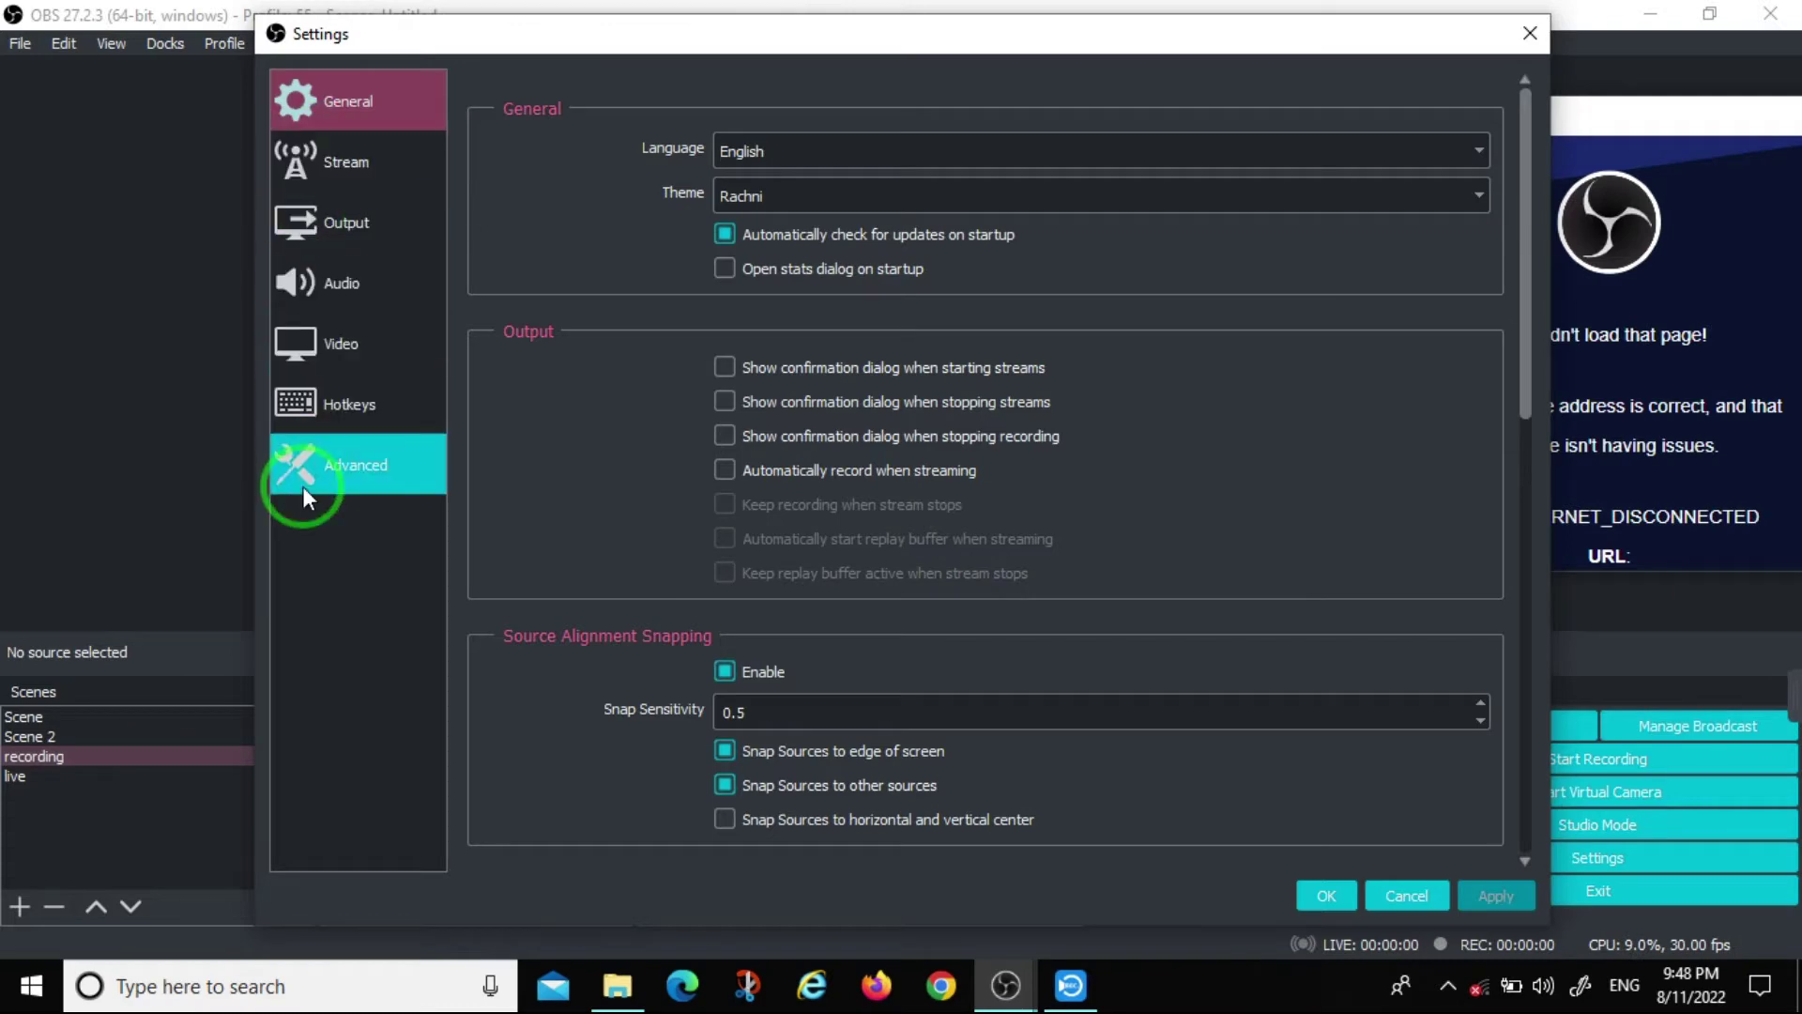
mouse_move(1517, 251)
left_mouse_down()
mouse_move(1545, 365)
mouse_move(1548, 589)
mouse_move(1509, 728)
mouse_move(1502, 223)
left_mouse_up()
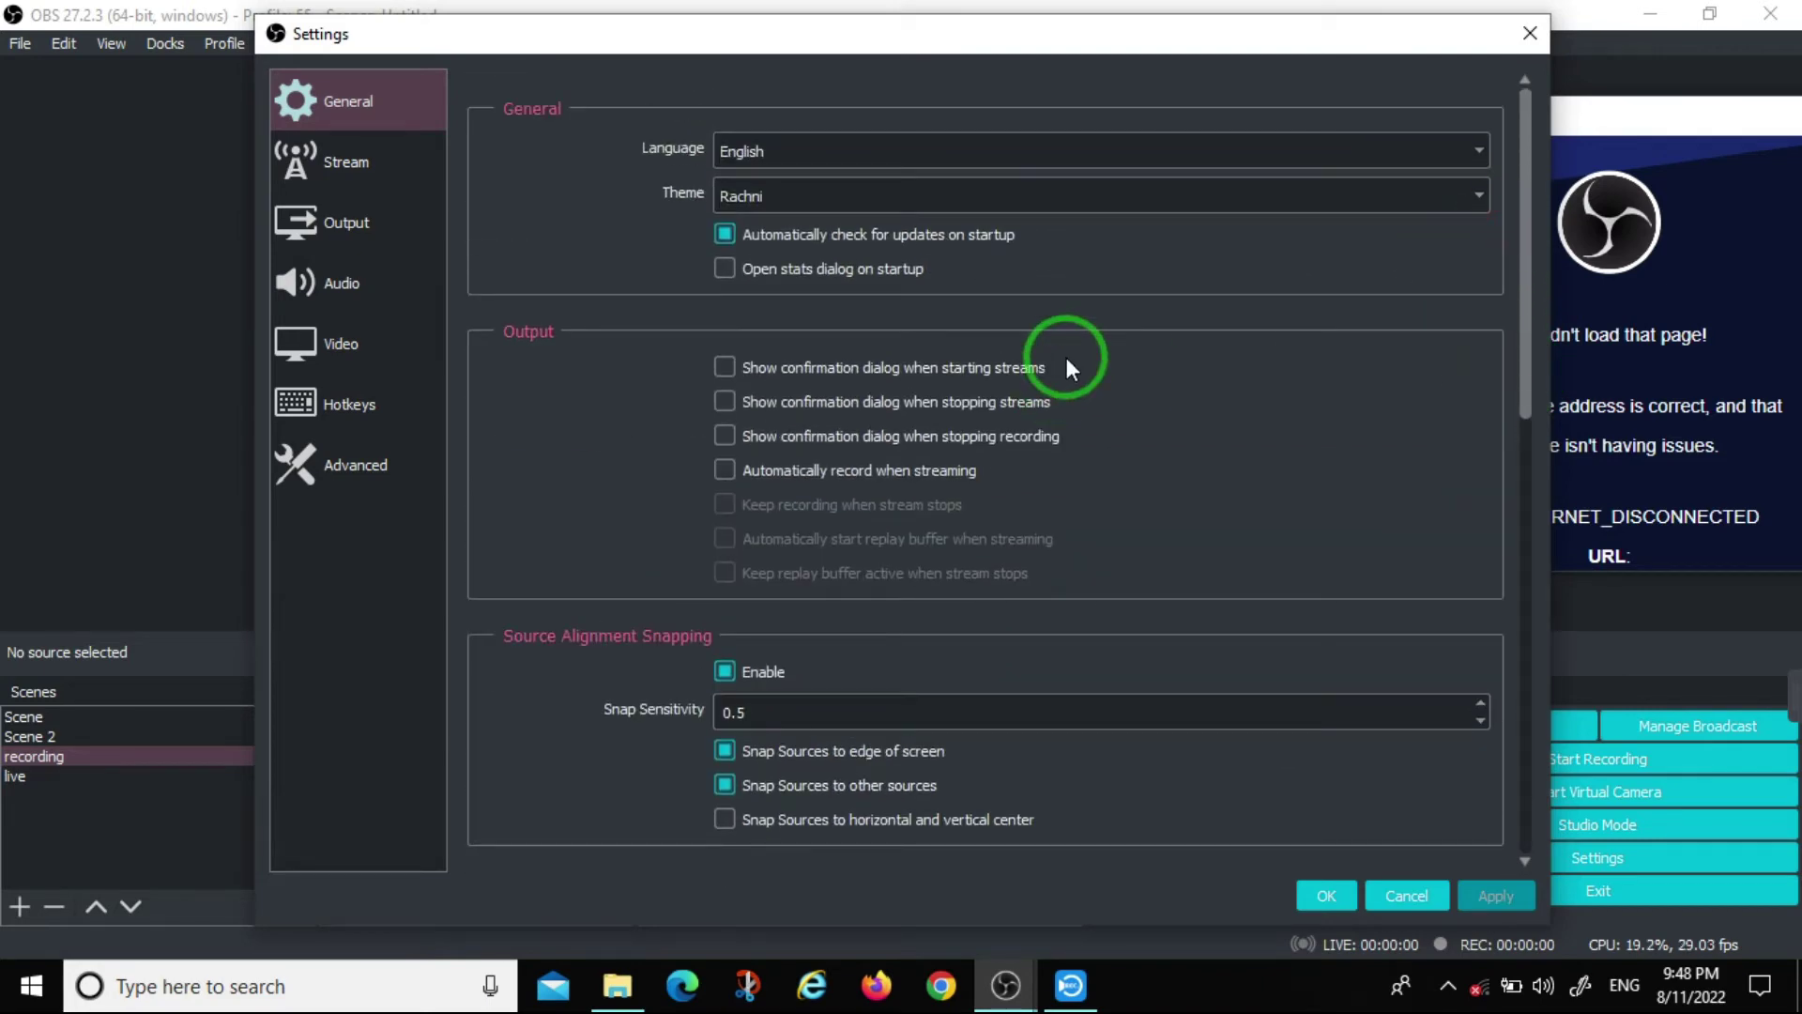
left_click(377, 185)
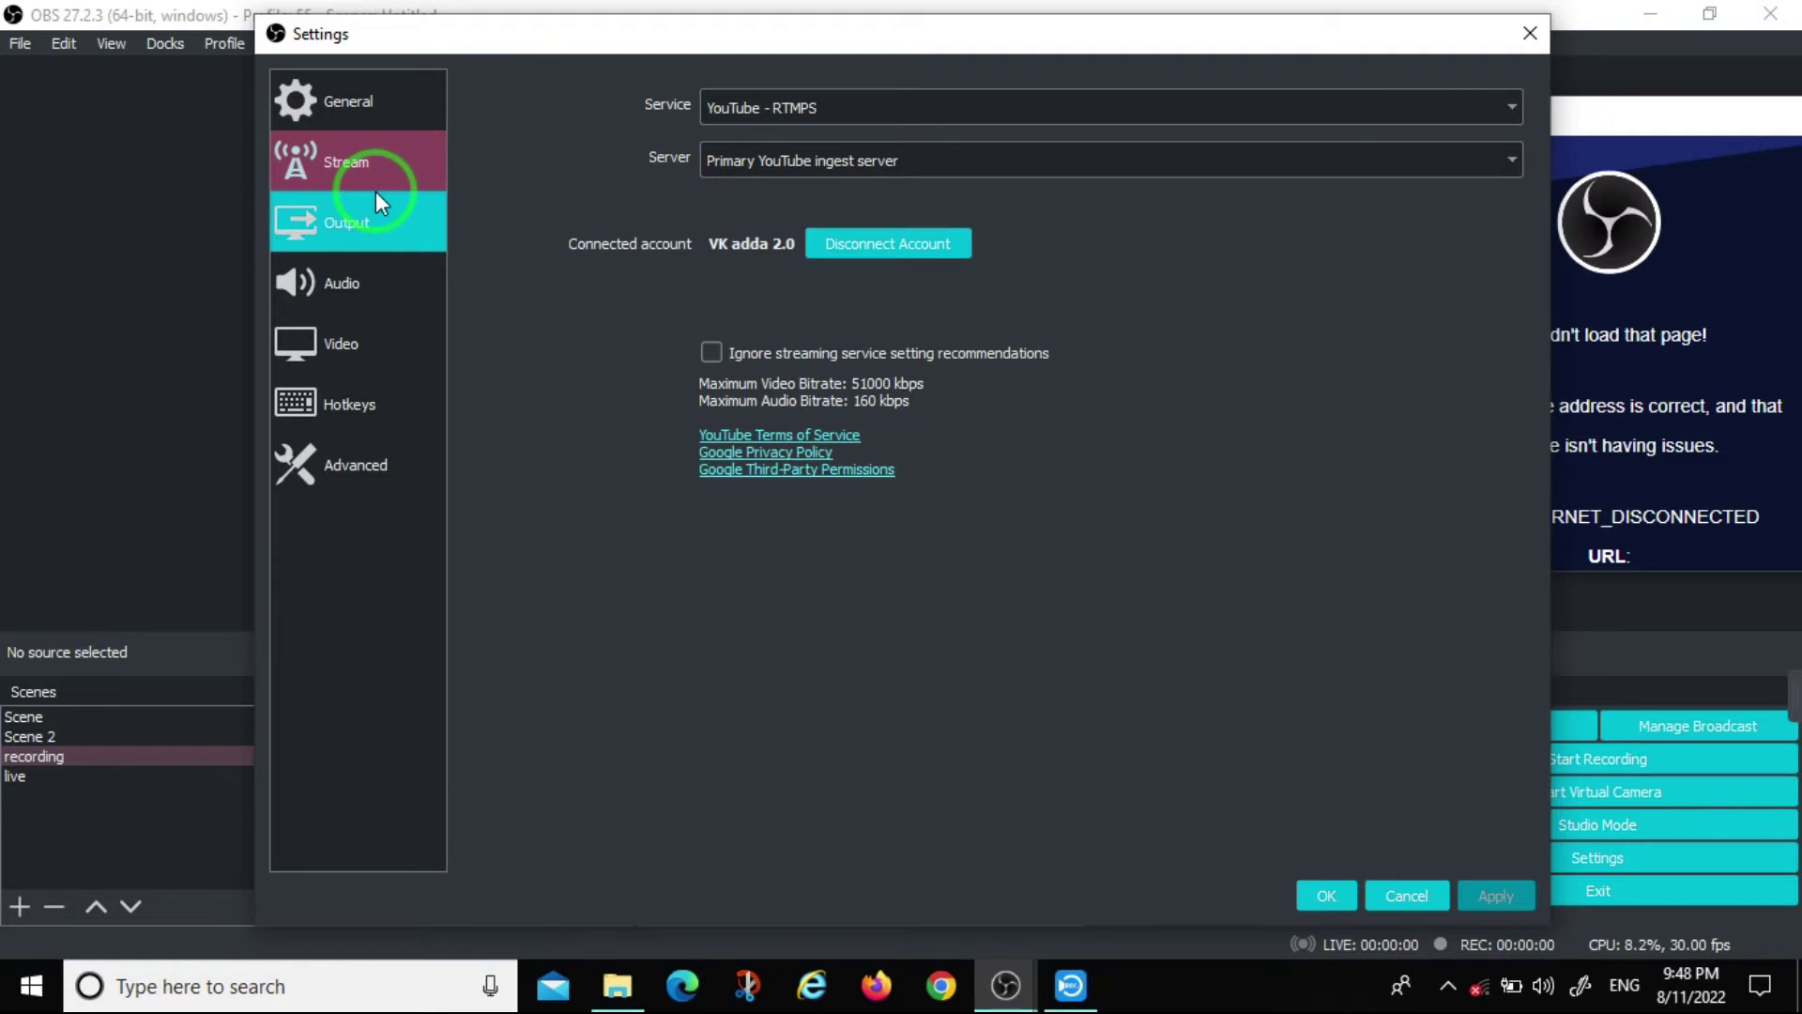
left_click(373, 215)
left_click(375, 102)
left_click(344, 230)
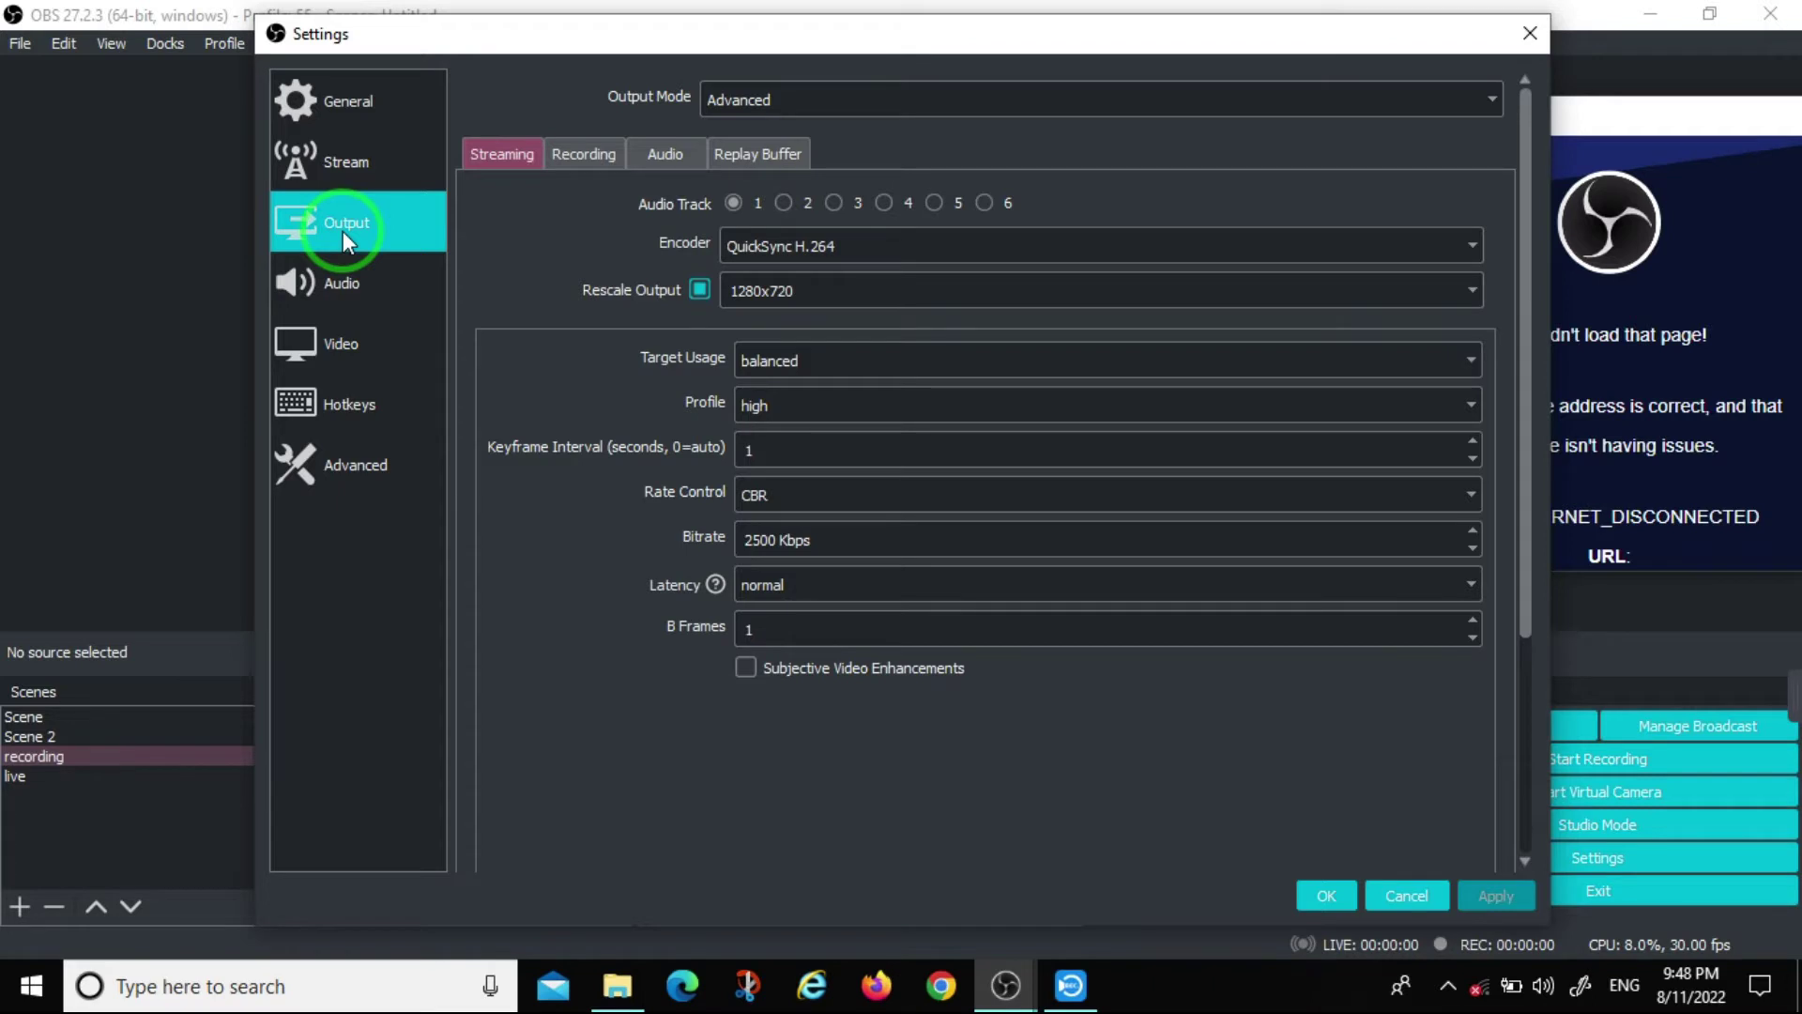
left_click(473, 160)
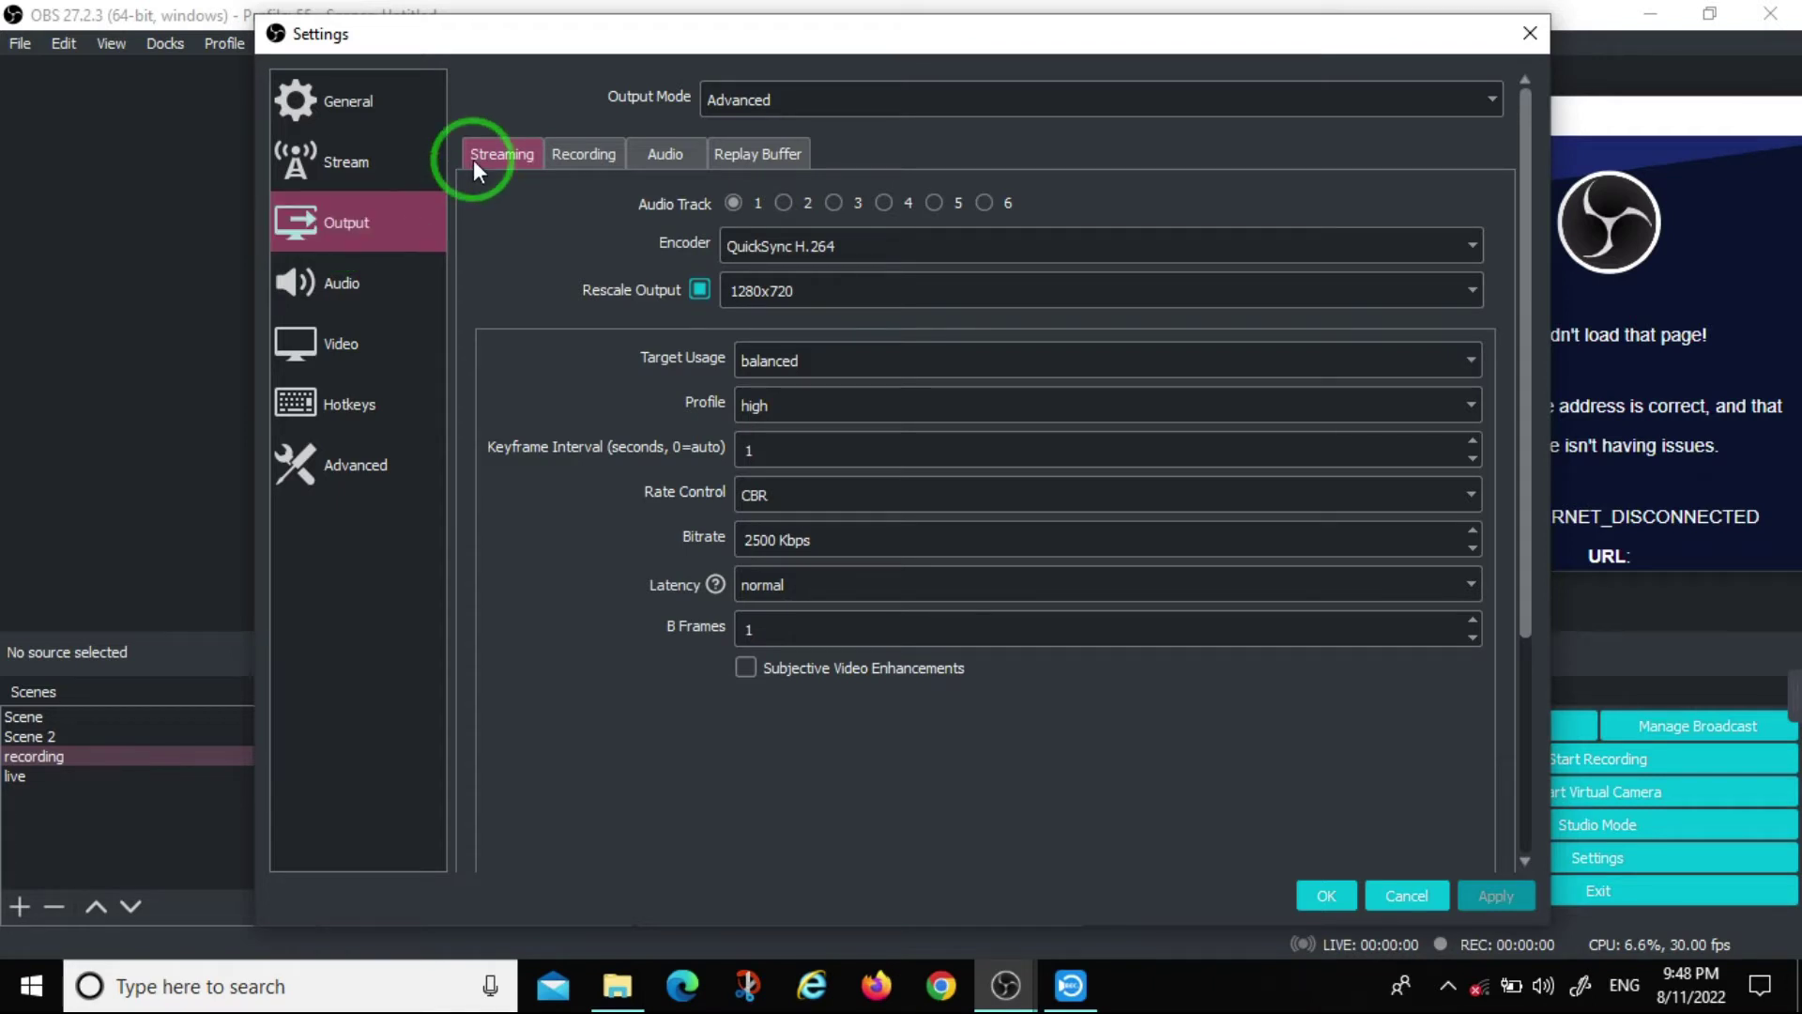
left_click(584, 154)
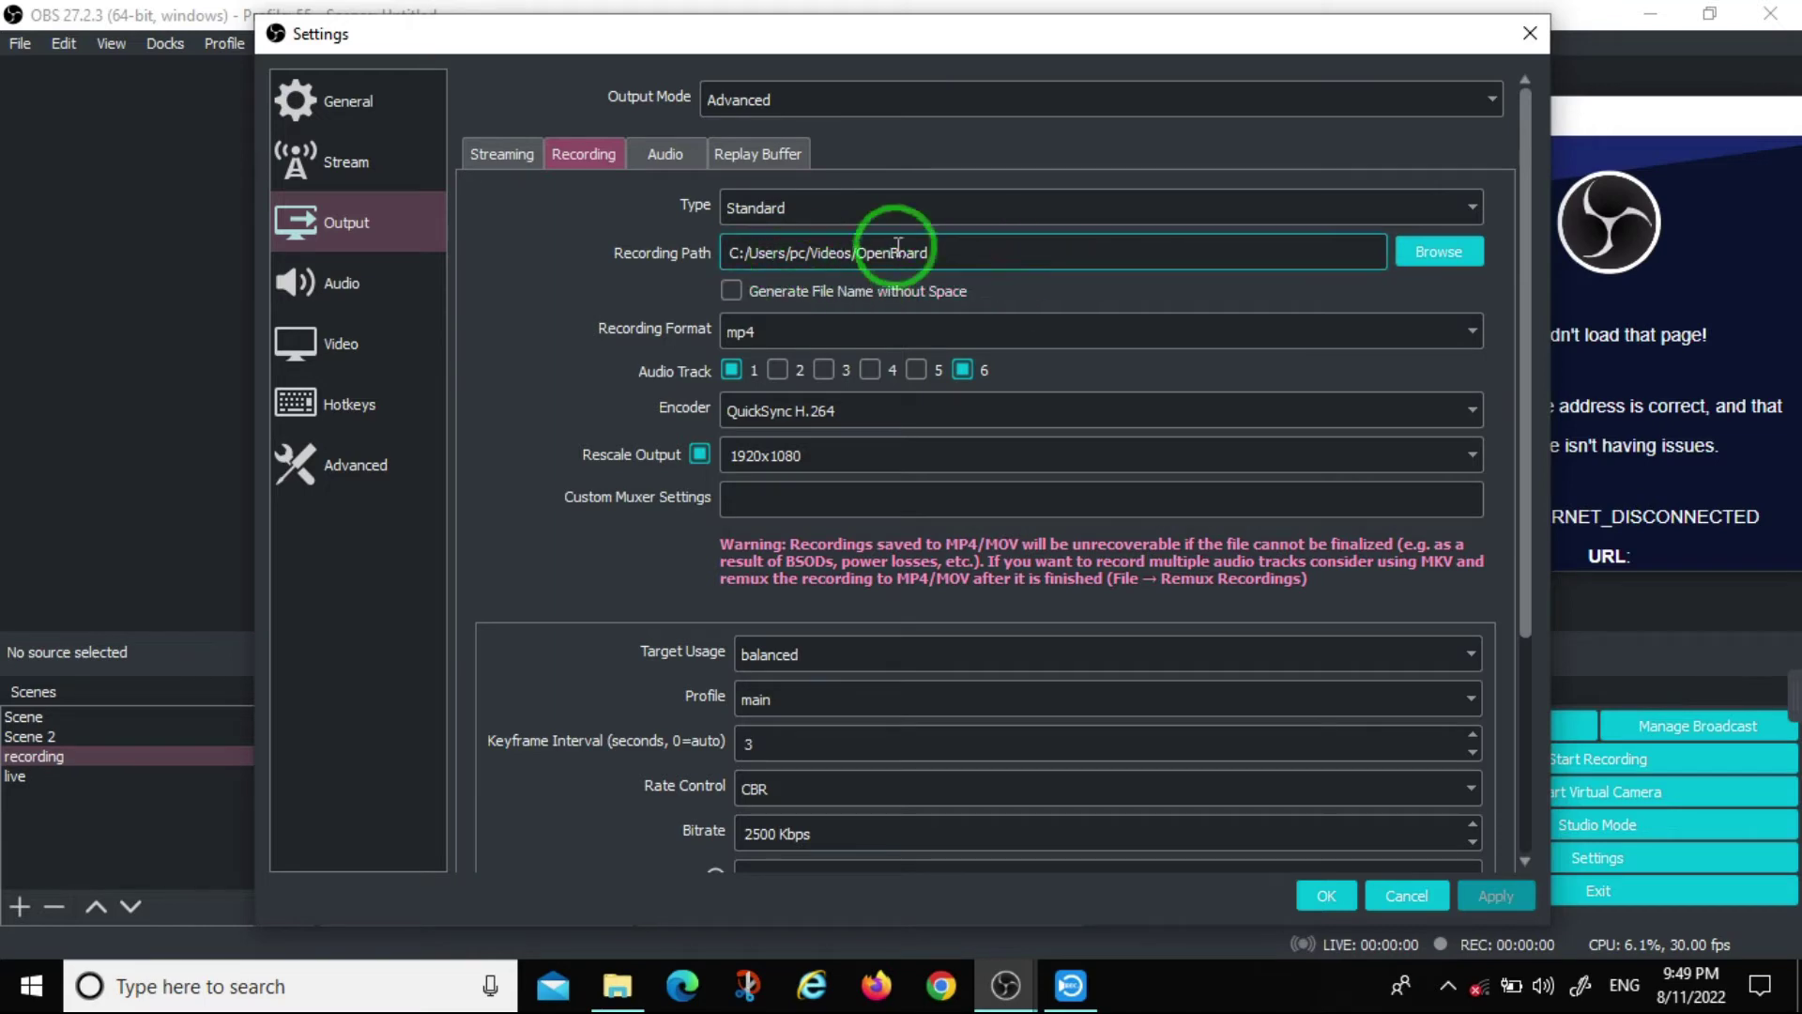
Browse for a new recording path, looking through the This PC folders from 3D Objects to Videos.
left_click(1468, 253)
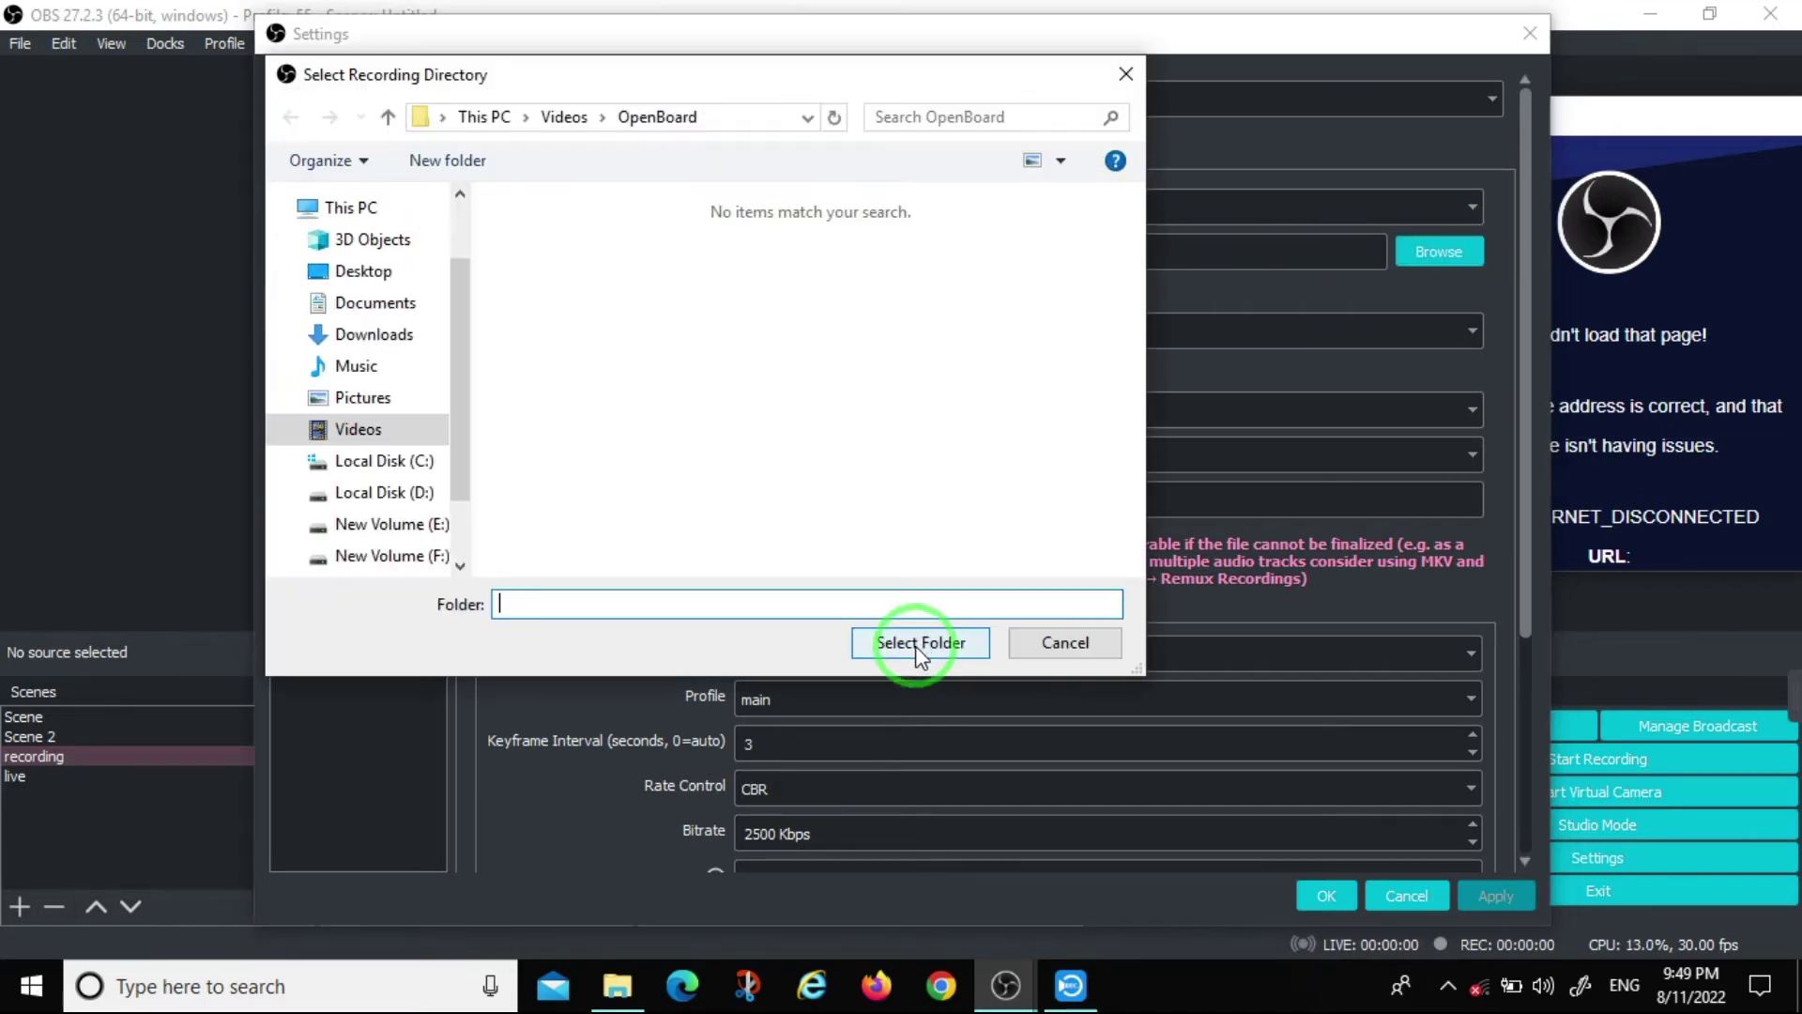
left_click_drag(709, 88, 711, 66)
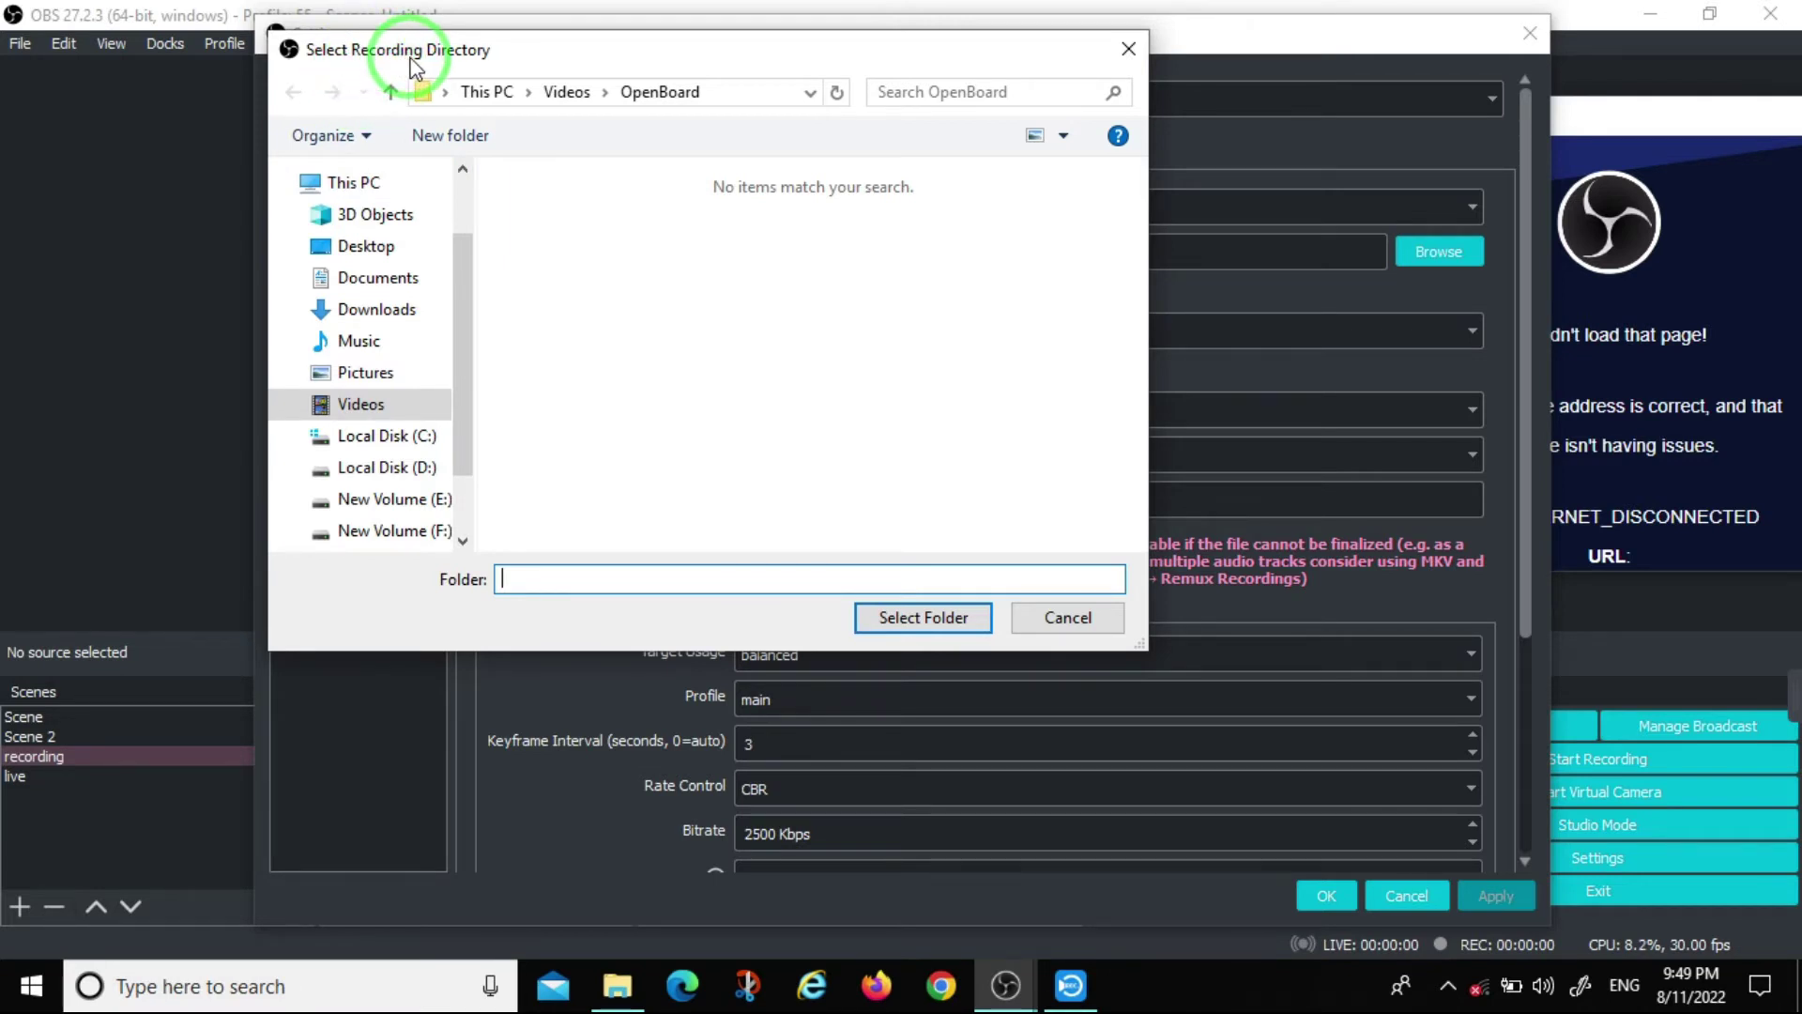
left_click(372, 403)
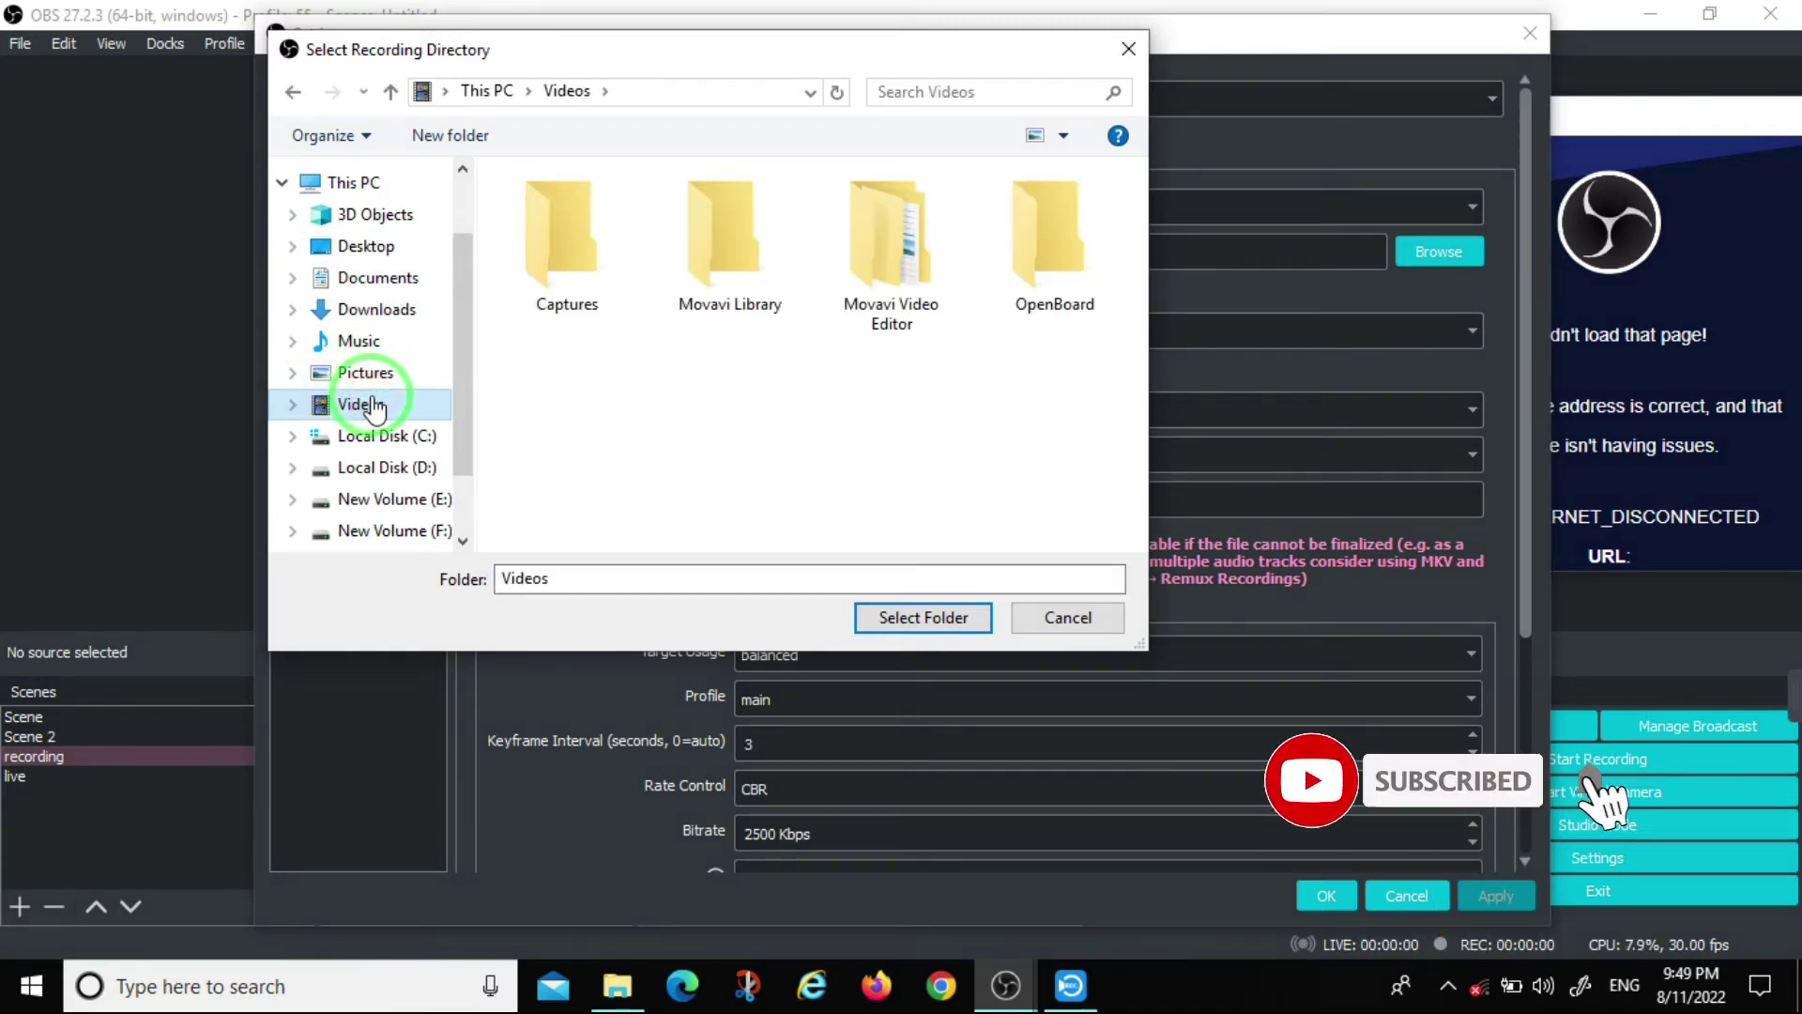
left_click(283, 183)
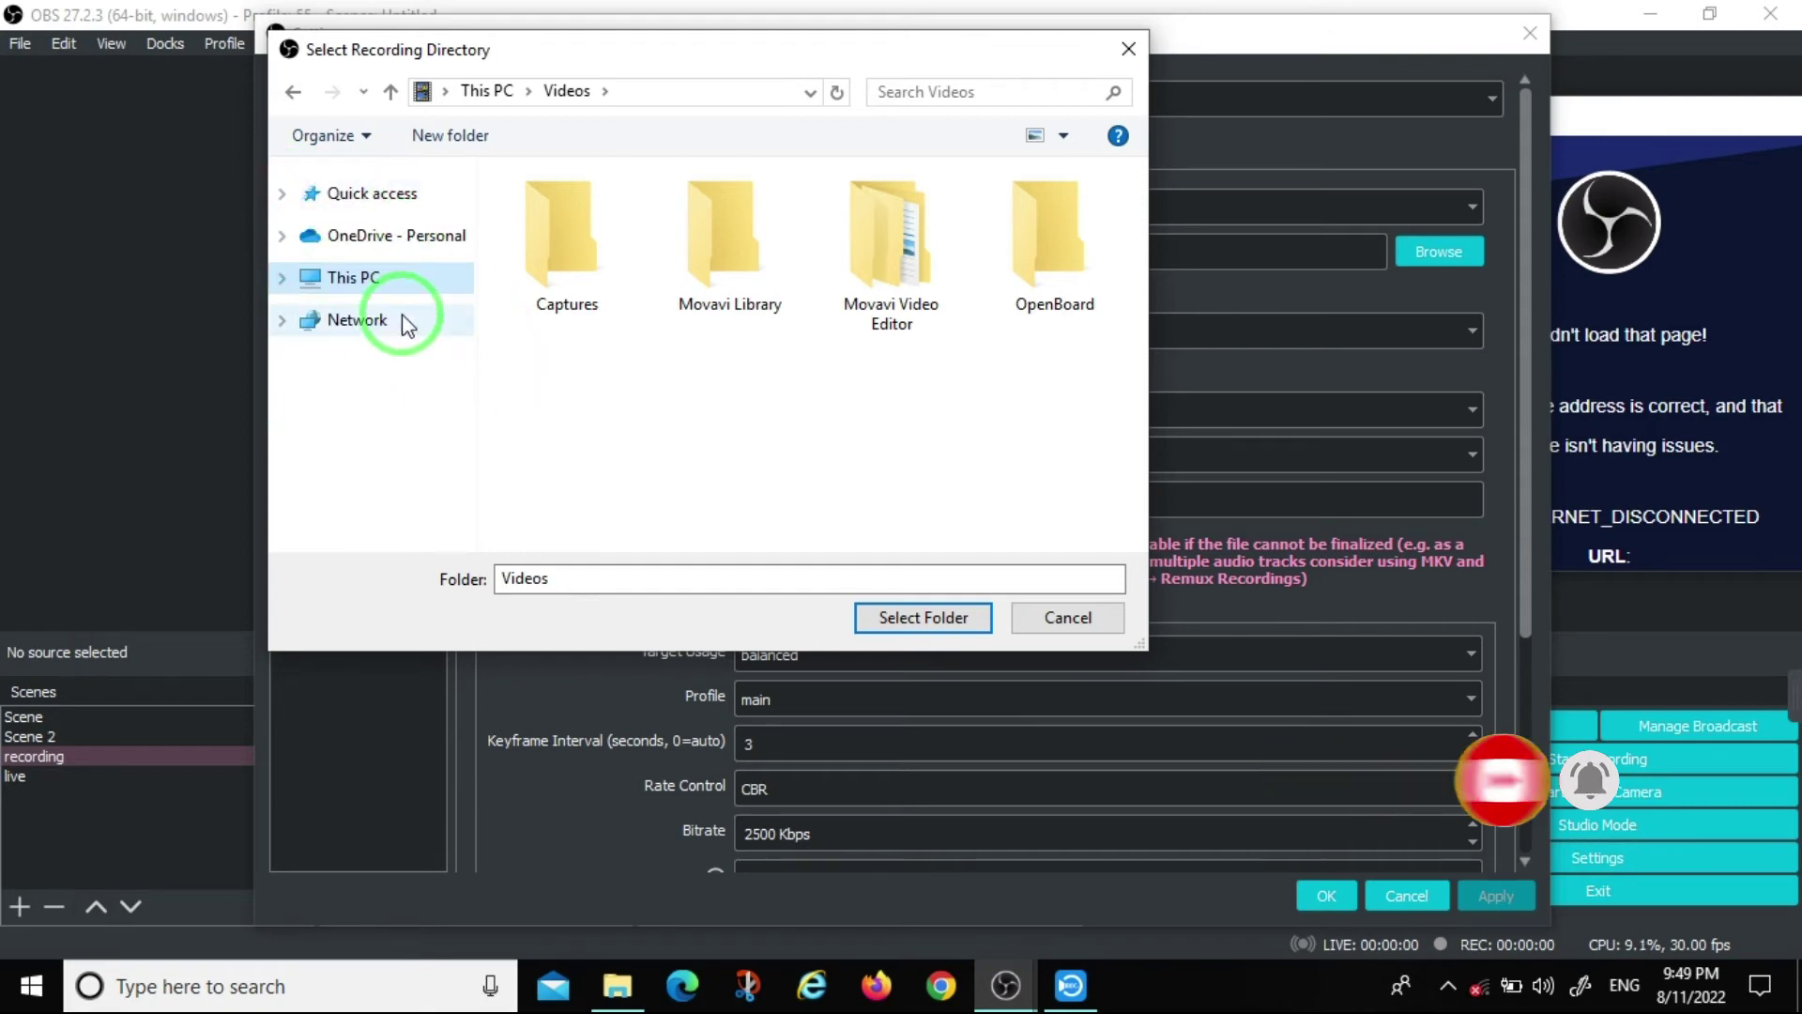
left_click(283, 277)
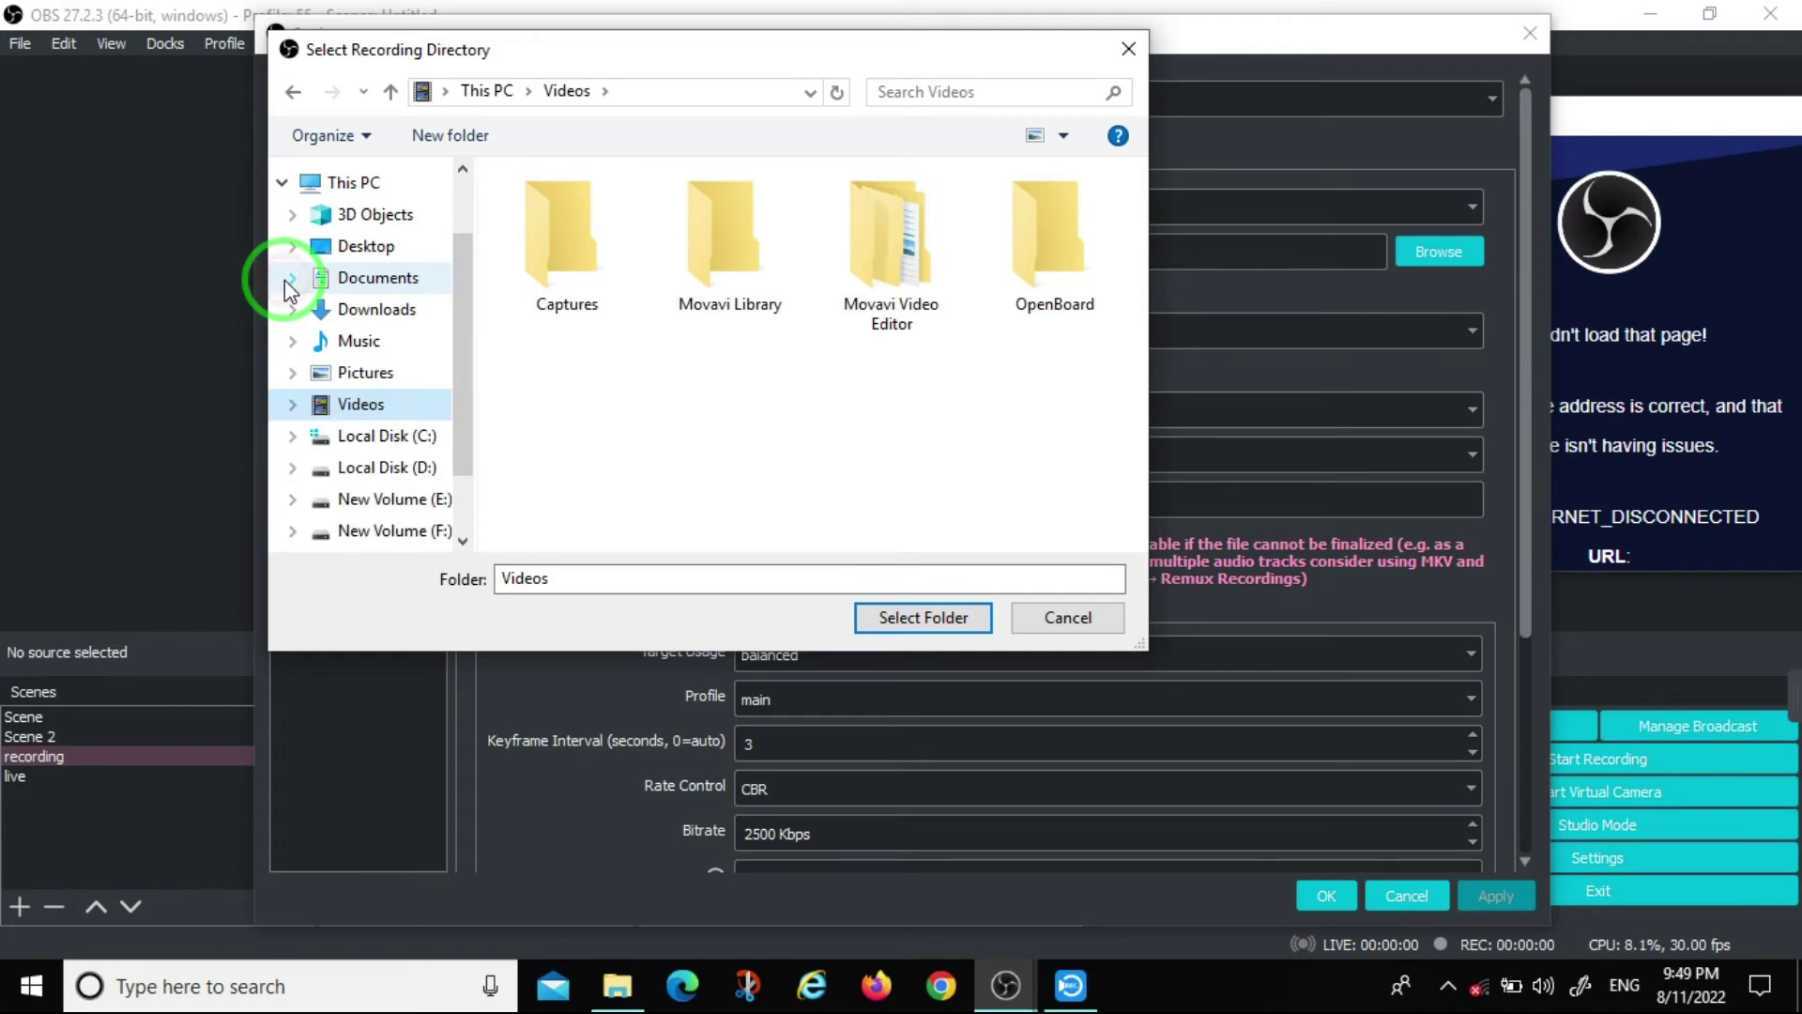
left_click(355, 212)
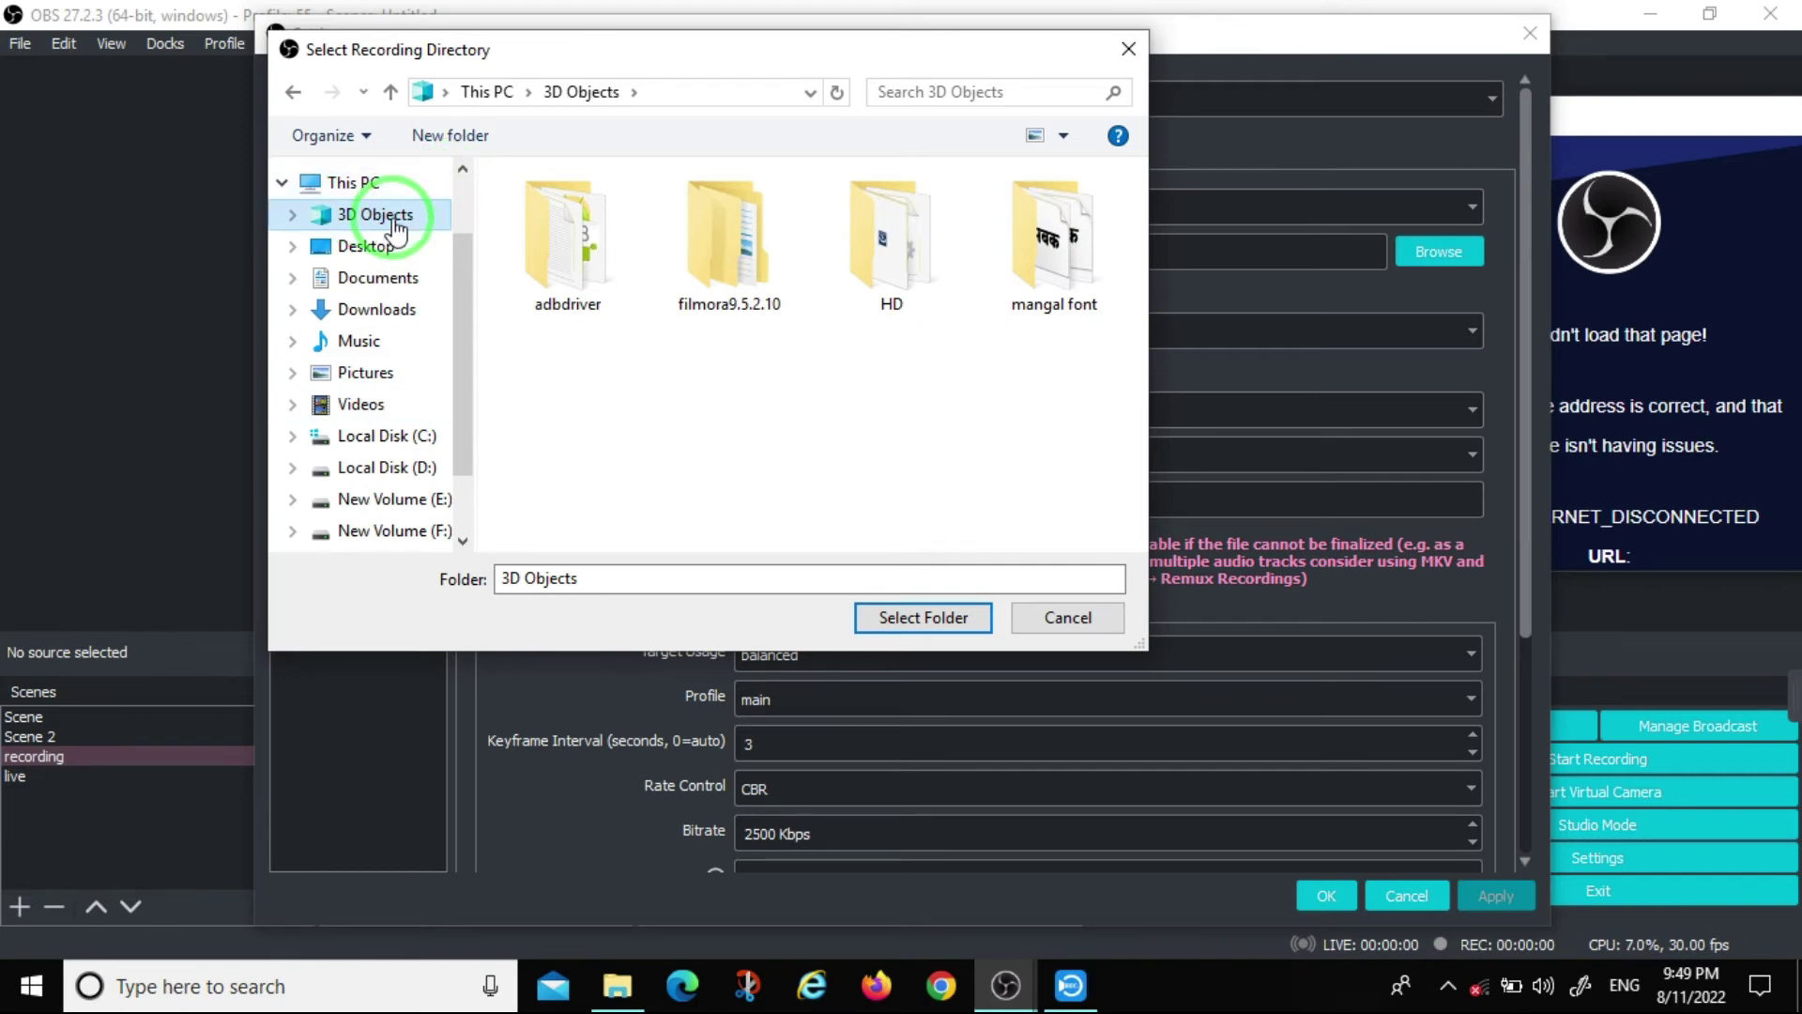
left_click(368, 246)
left_click(394, 279)
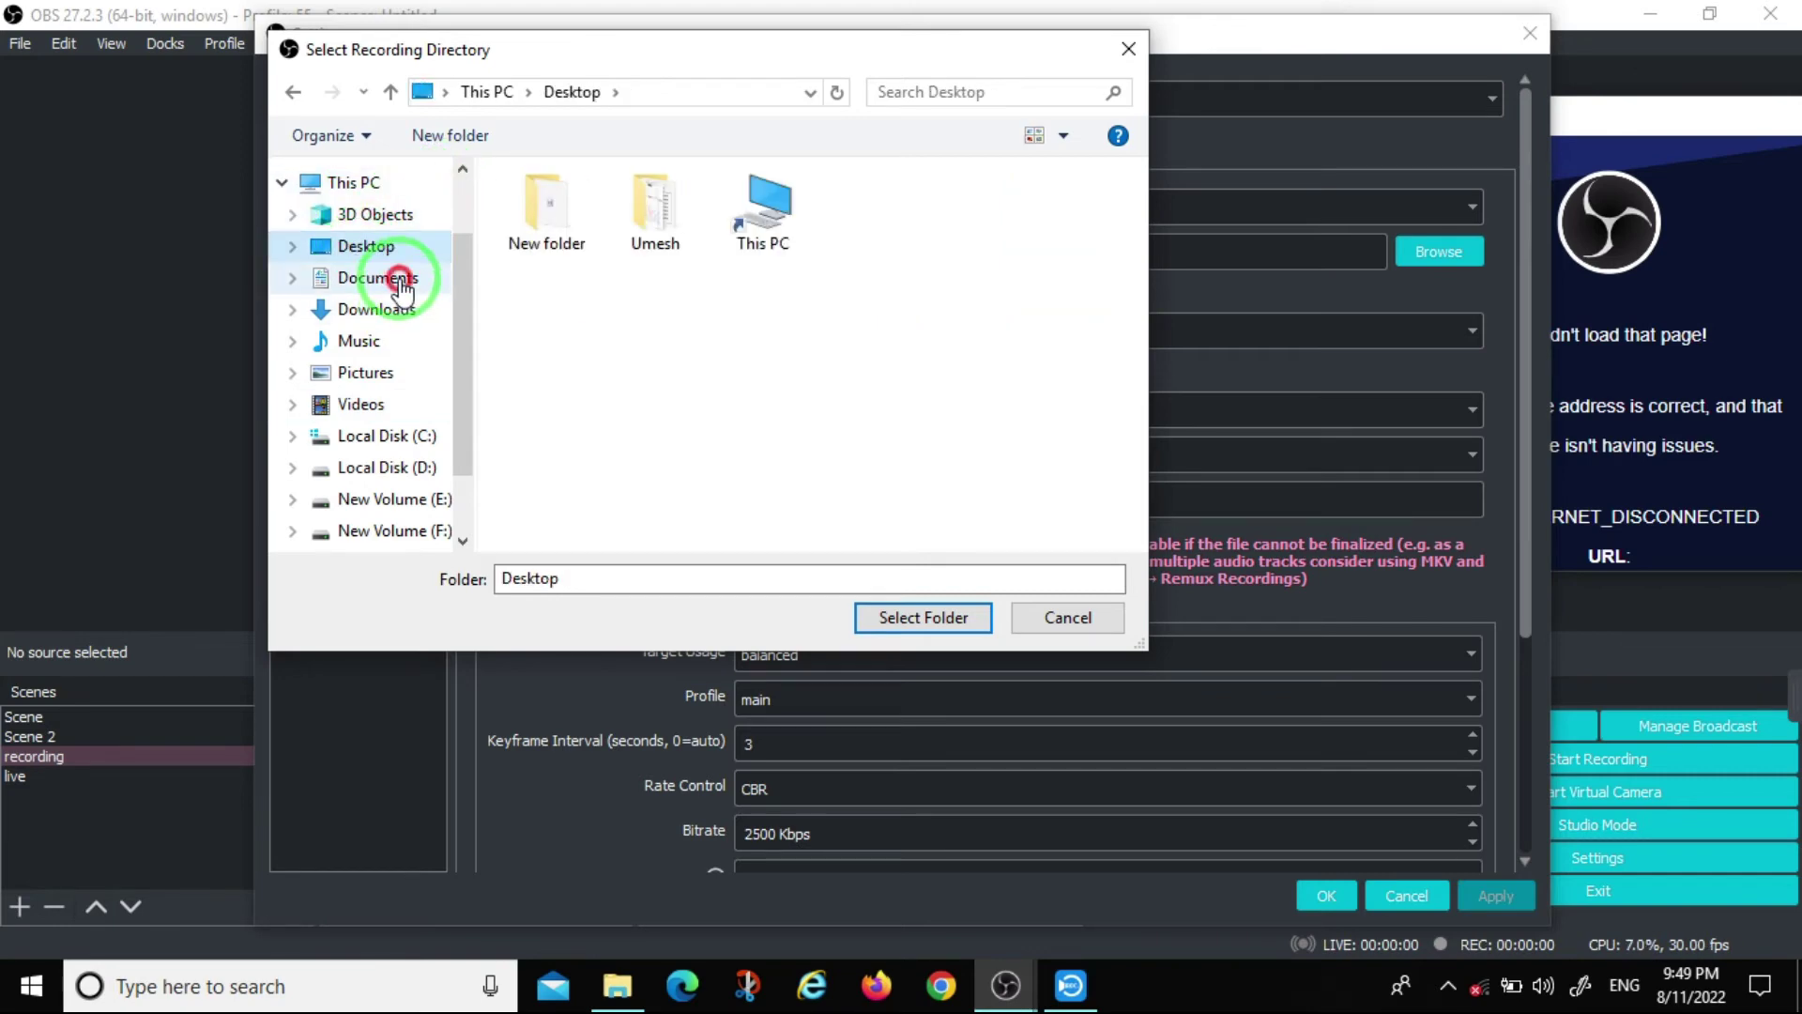
left_click(412, 313)
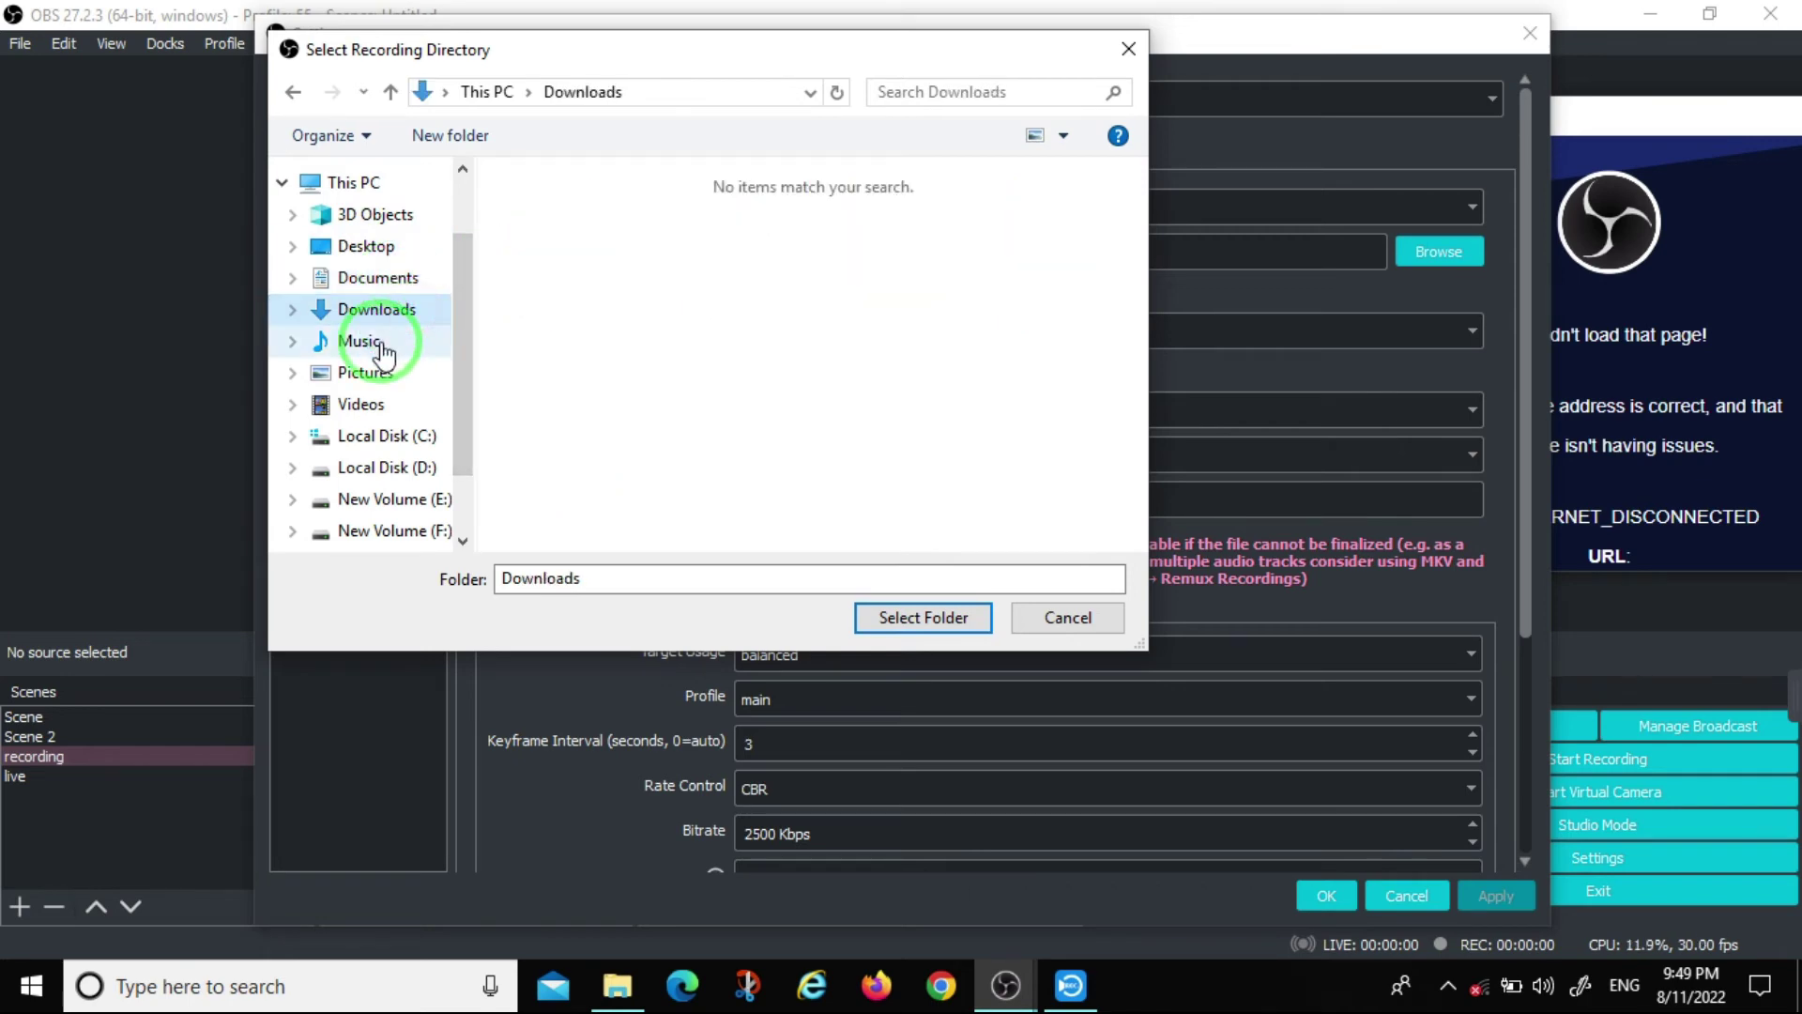
left_click(362, 343)
left_click(366, 376)
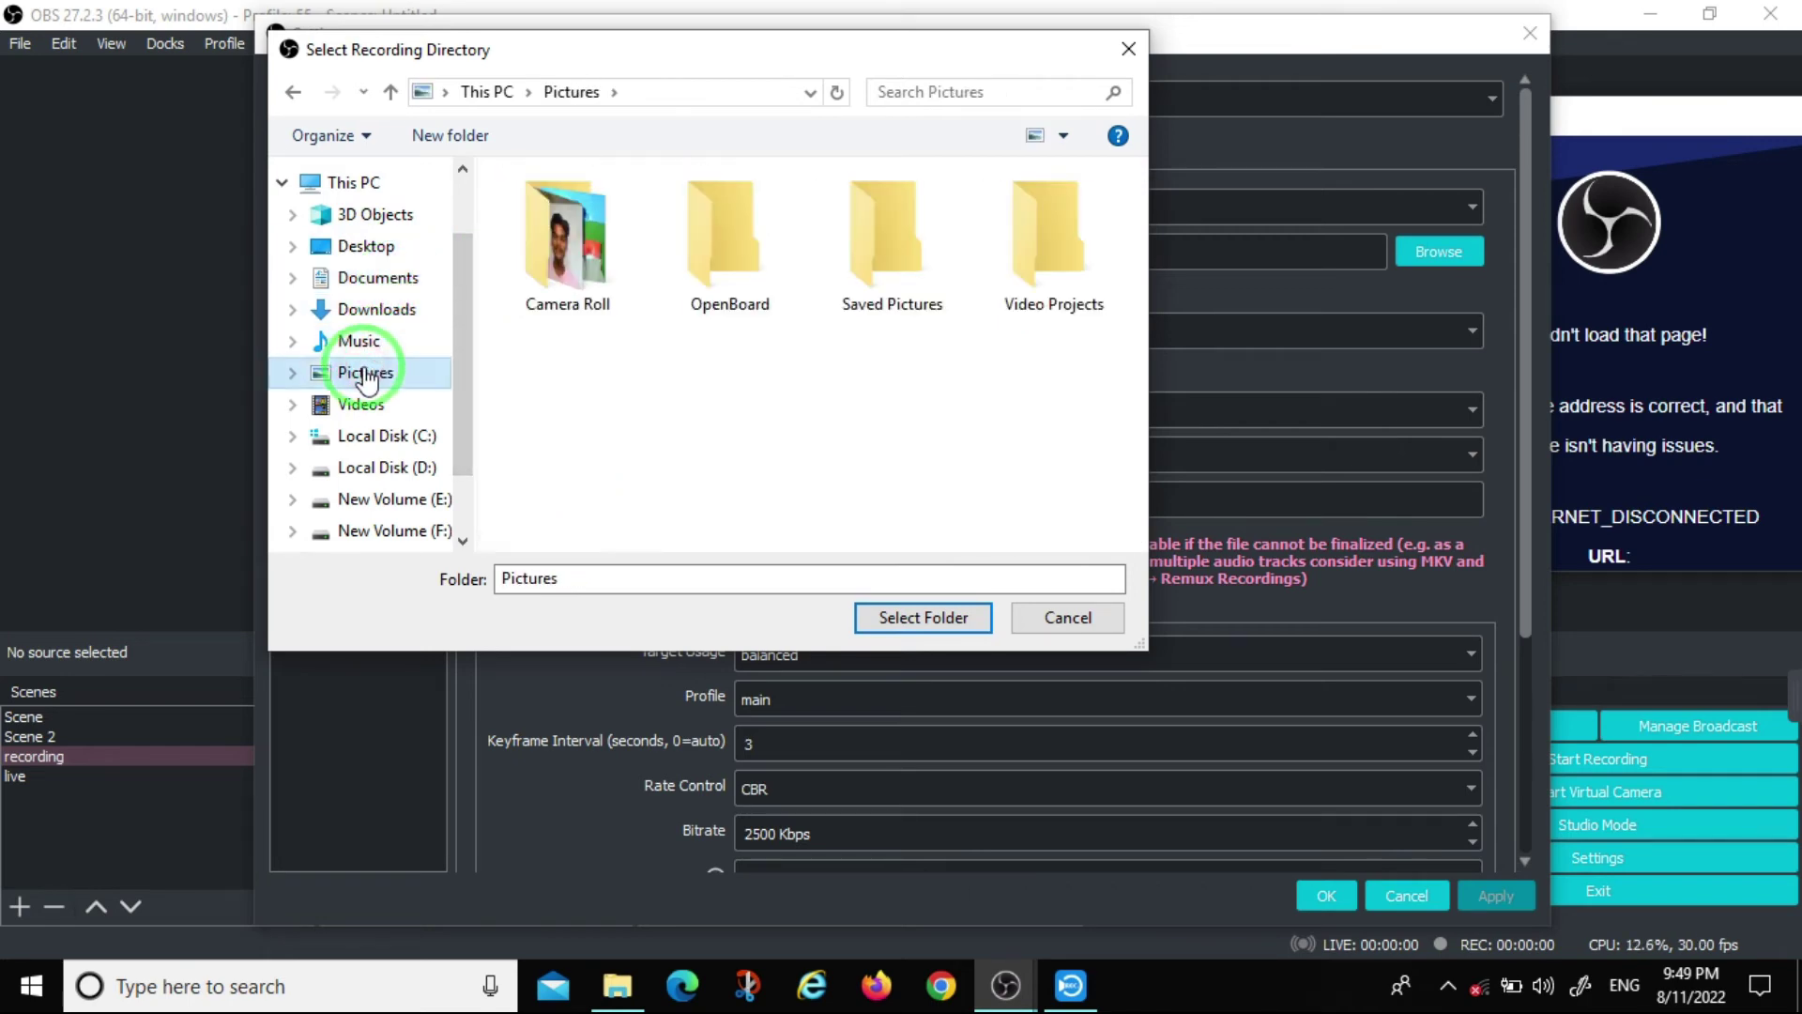
left_click(359, 403)
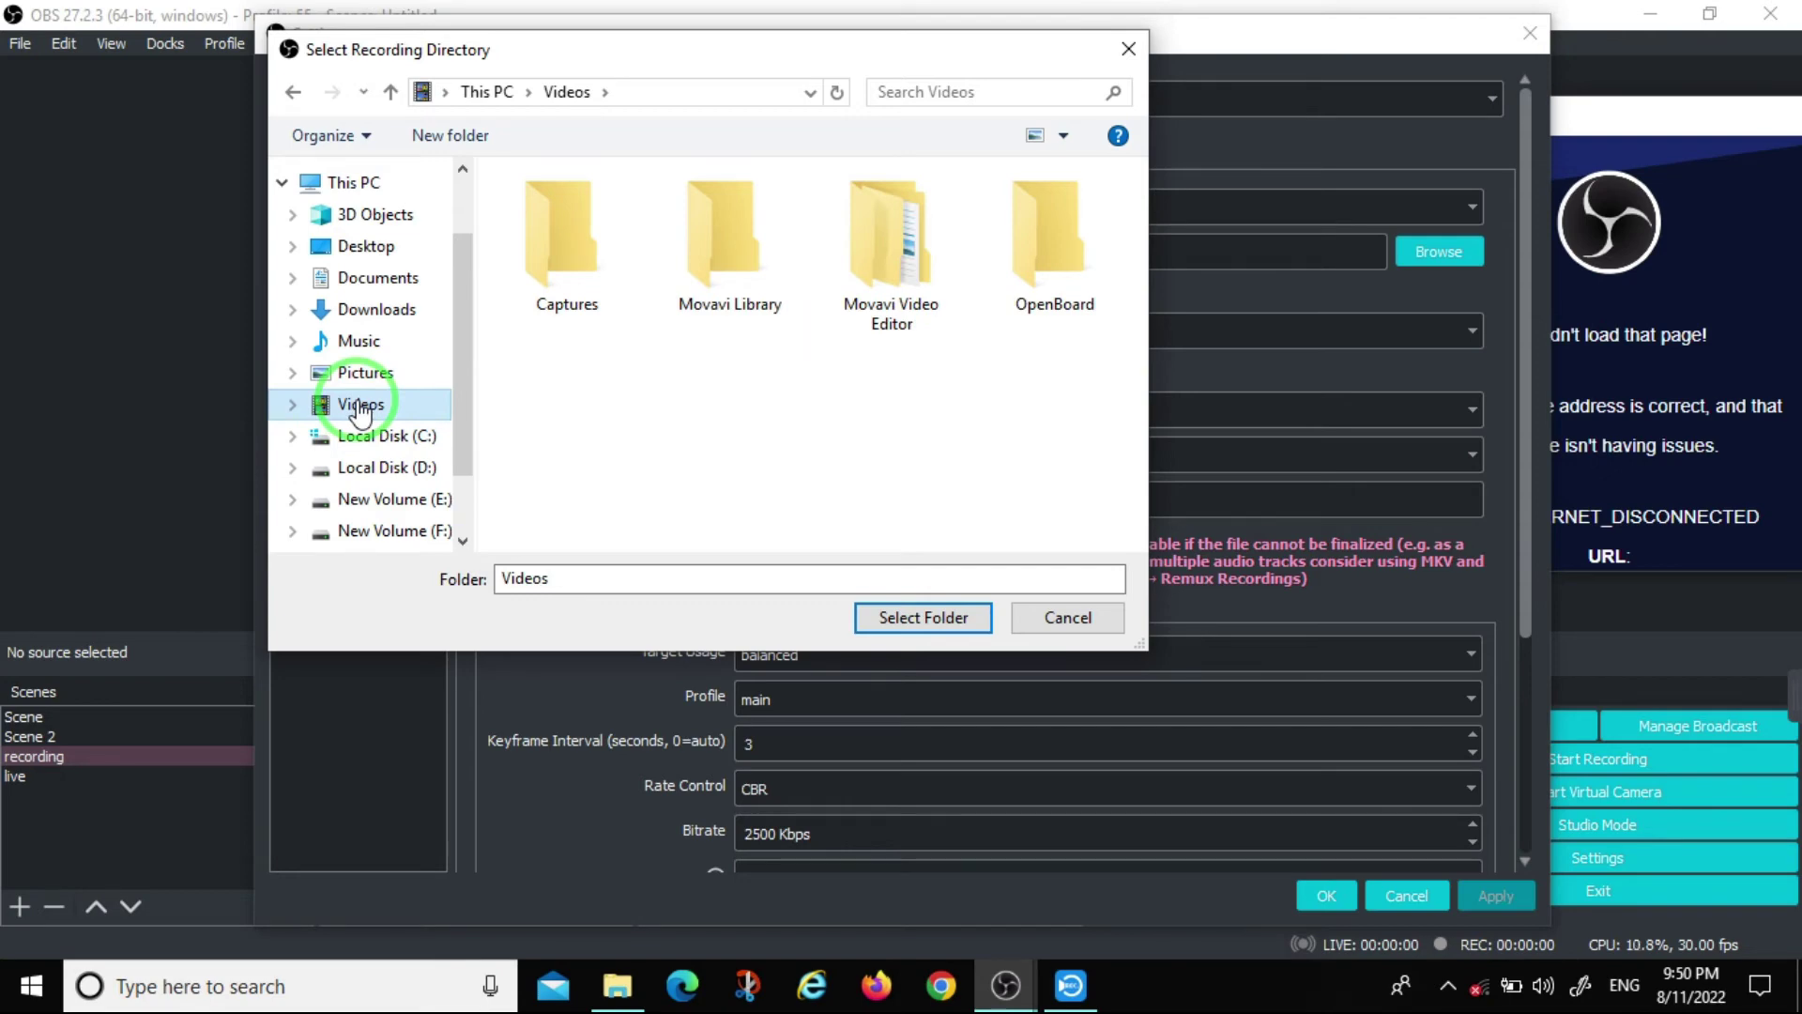
Set the recording path to the Captures folder inside Videos, and apply and close the settings.
double_click(619, 310)
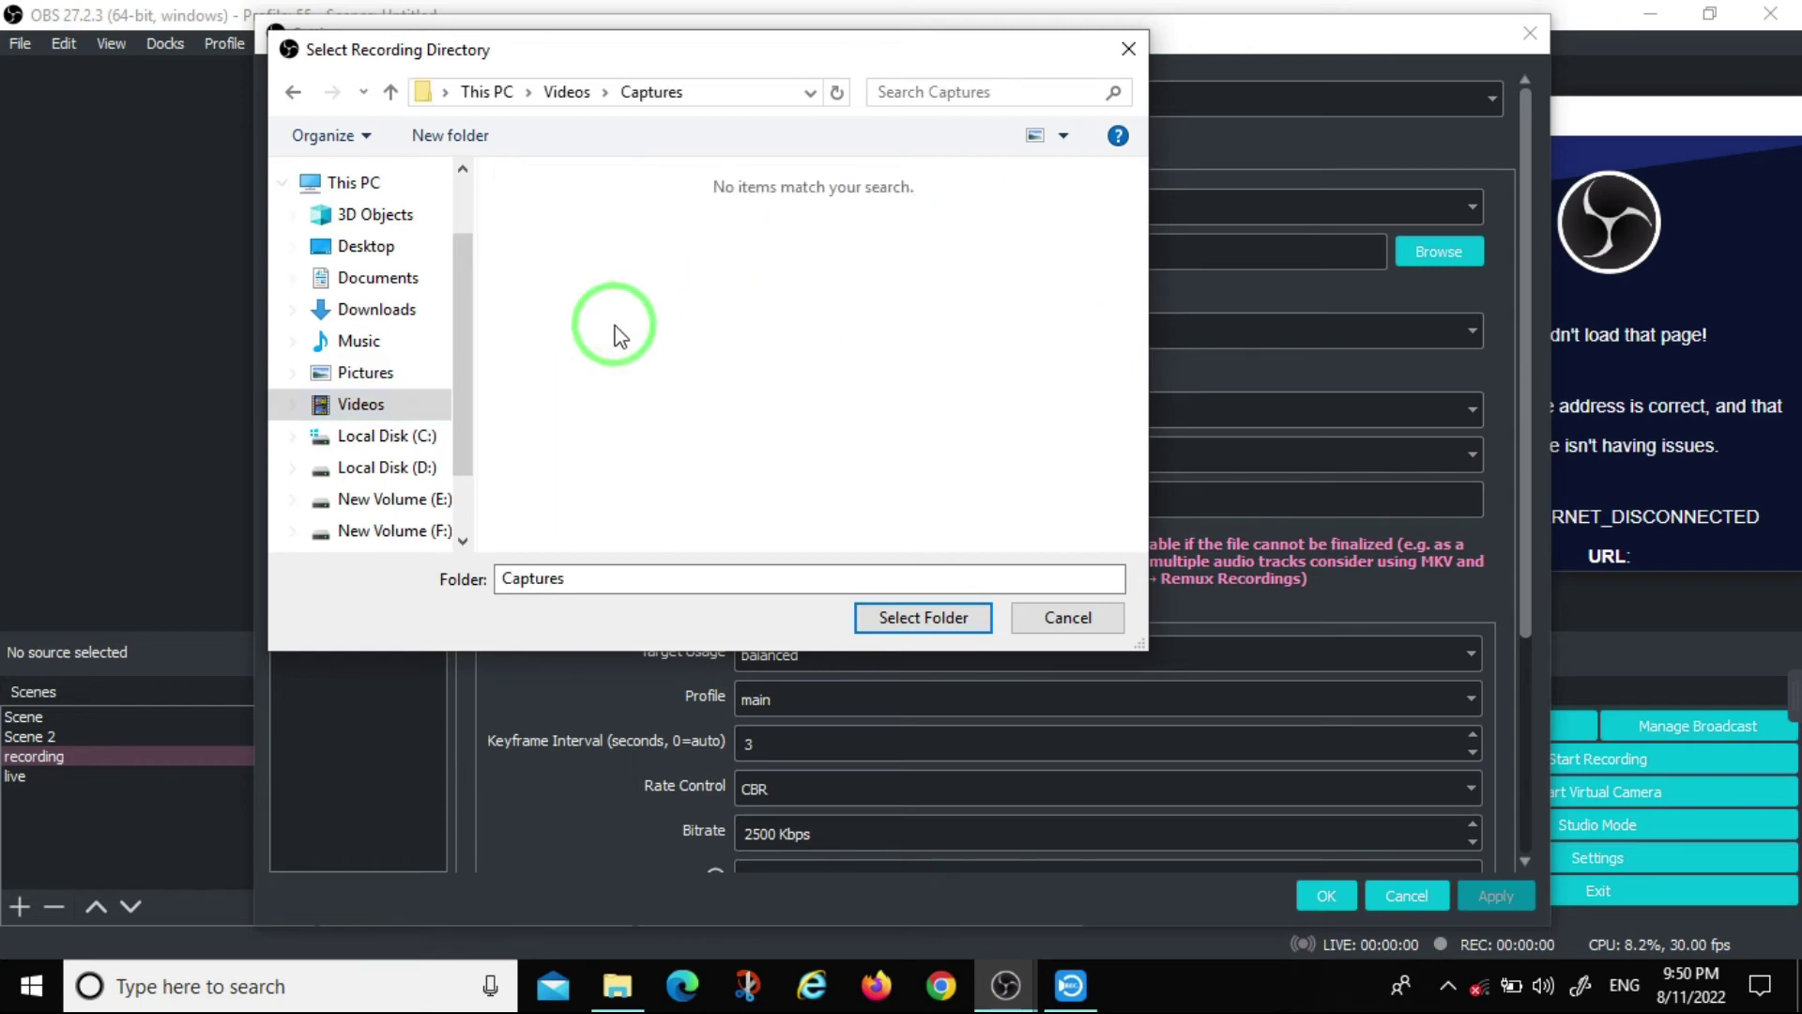
left_click(362, 405)
left_click(565, 248)
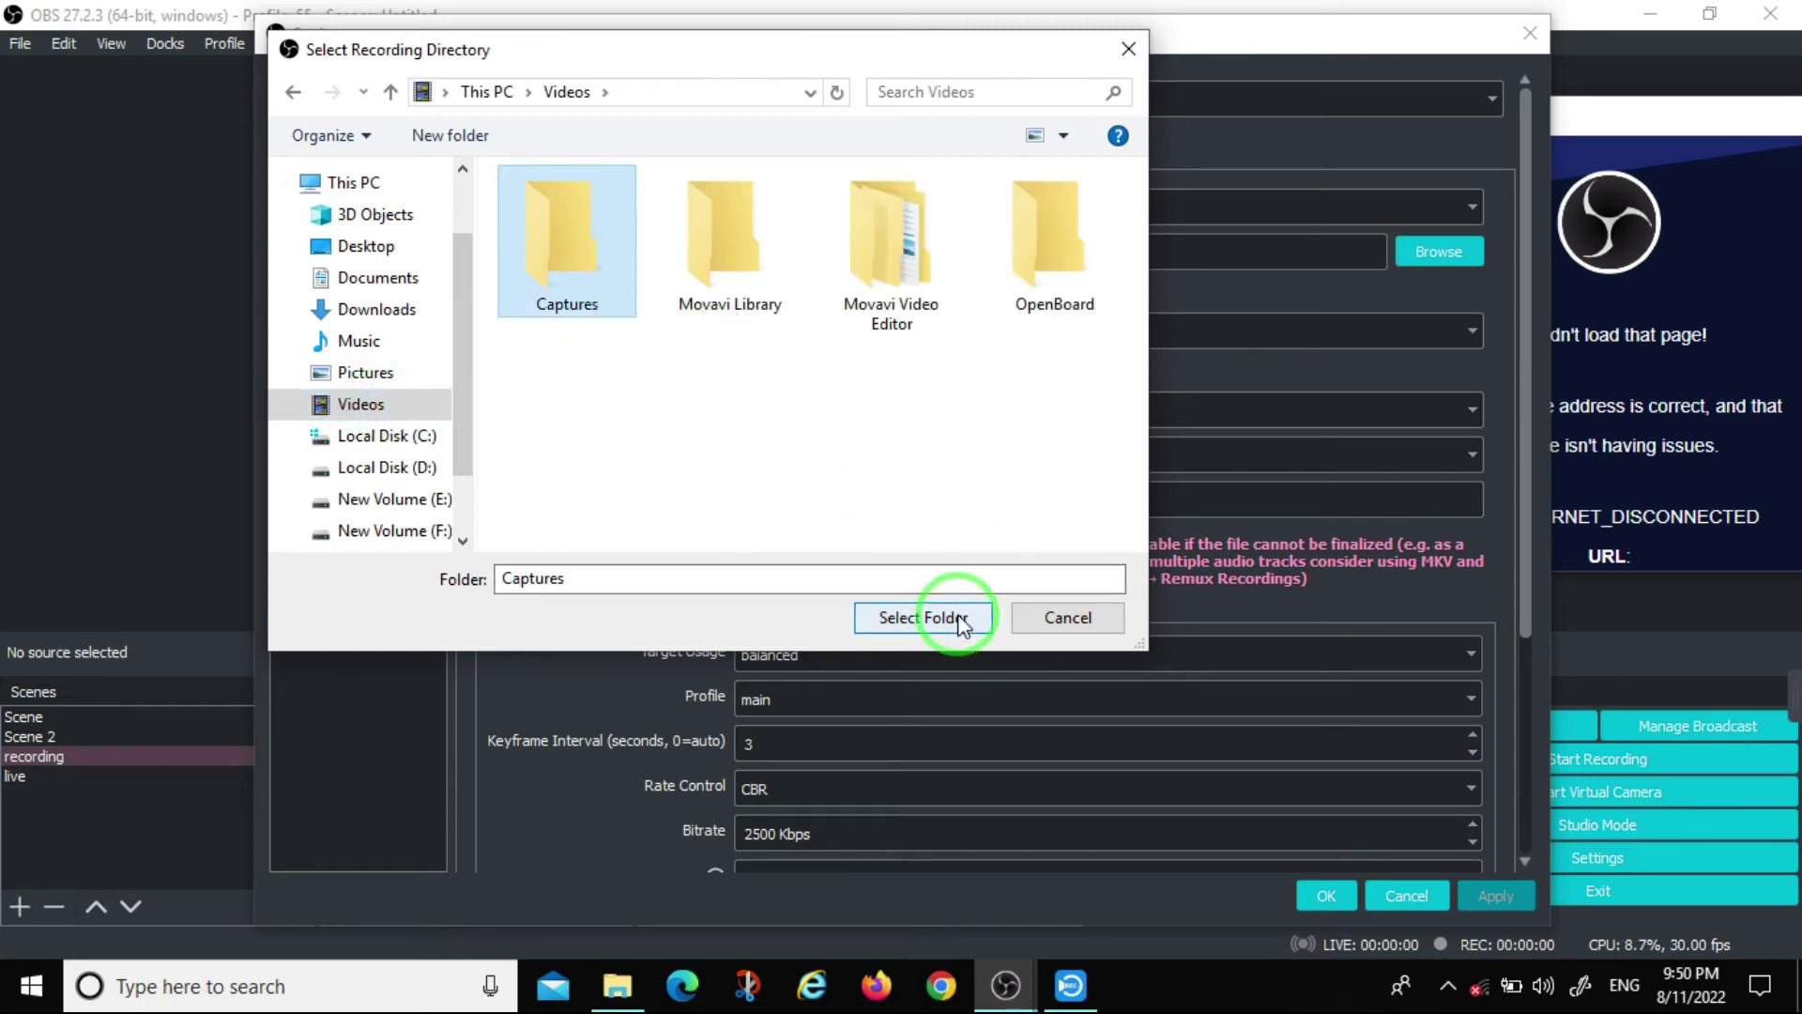
left_click(789, 502)
left_click(405, 406)
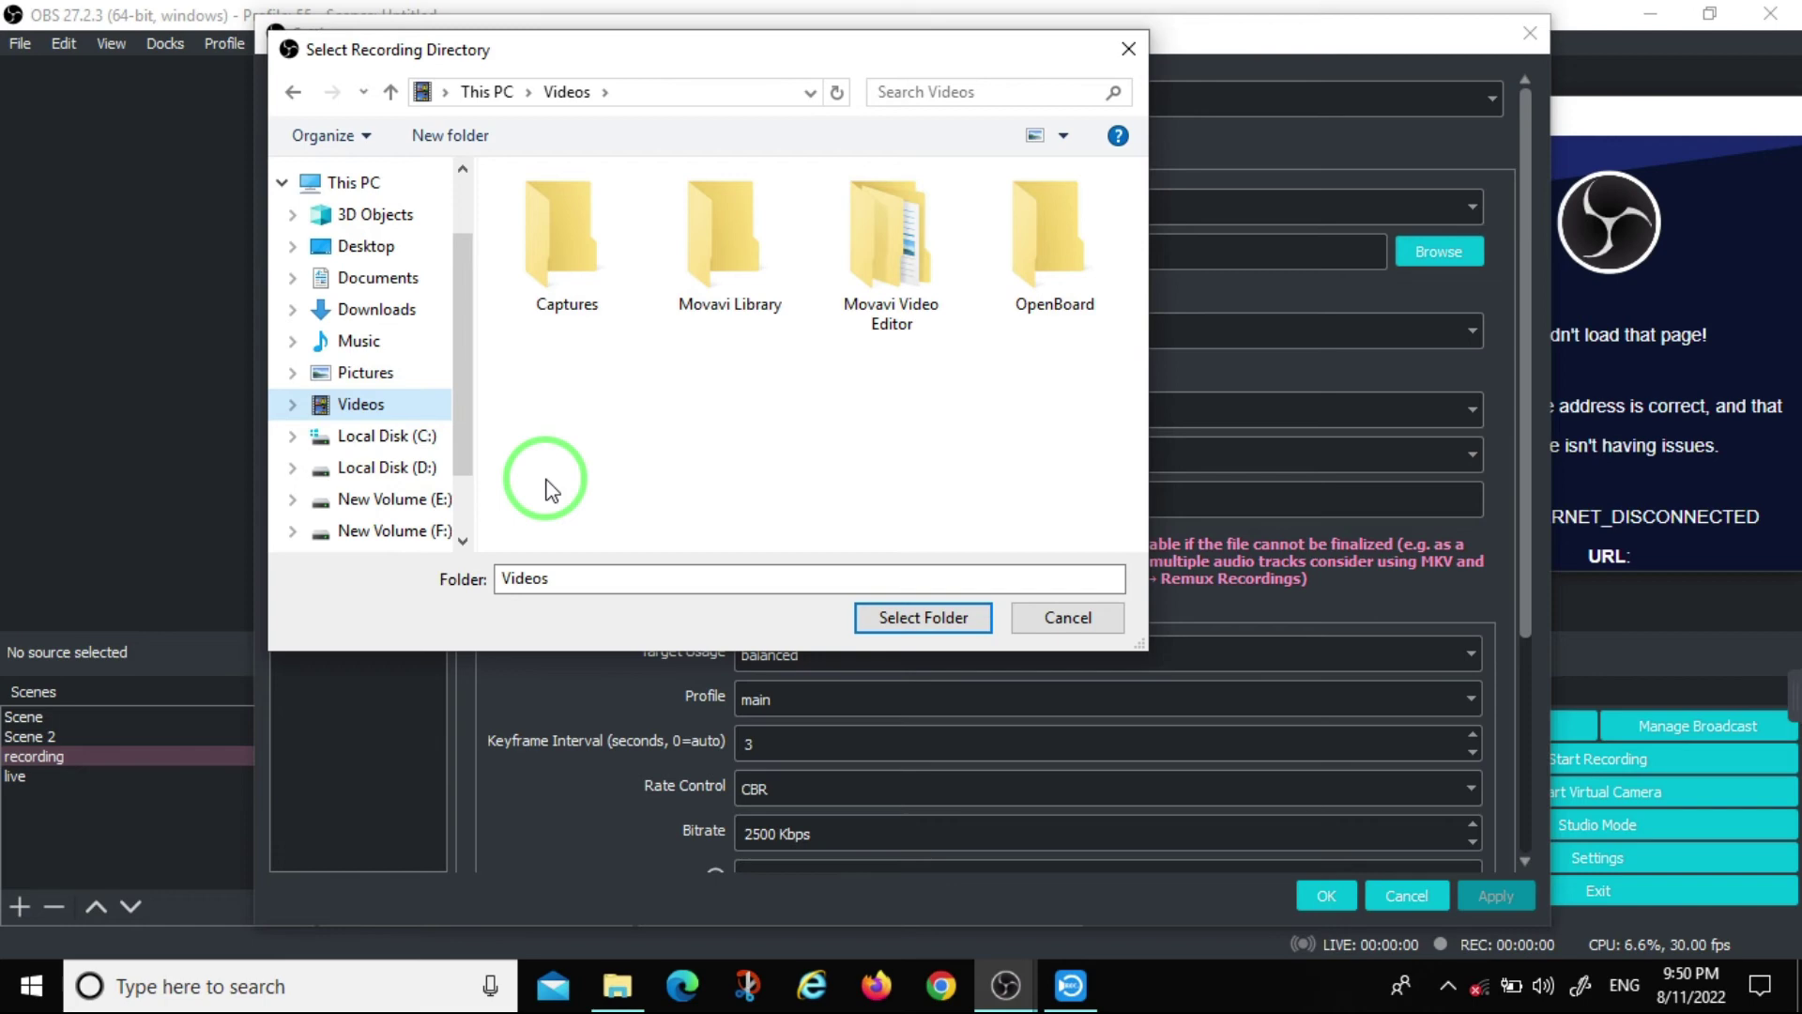
left_click(580, 294)
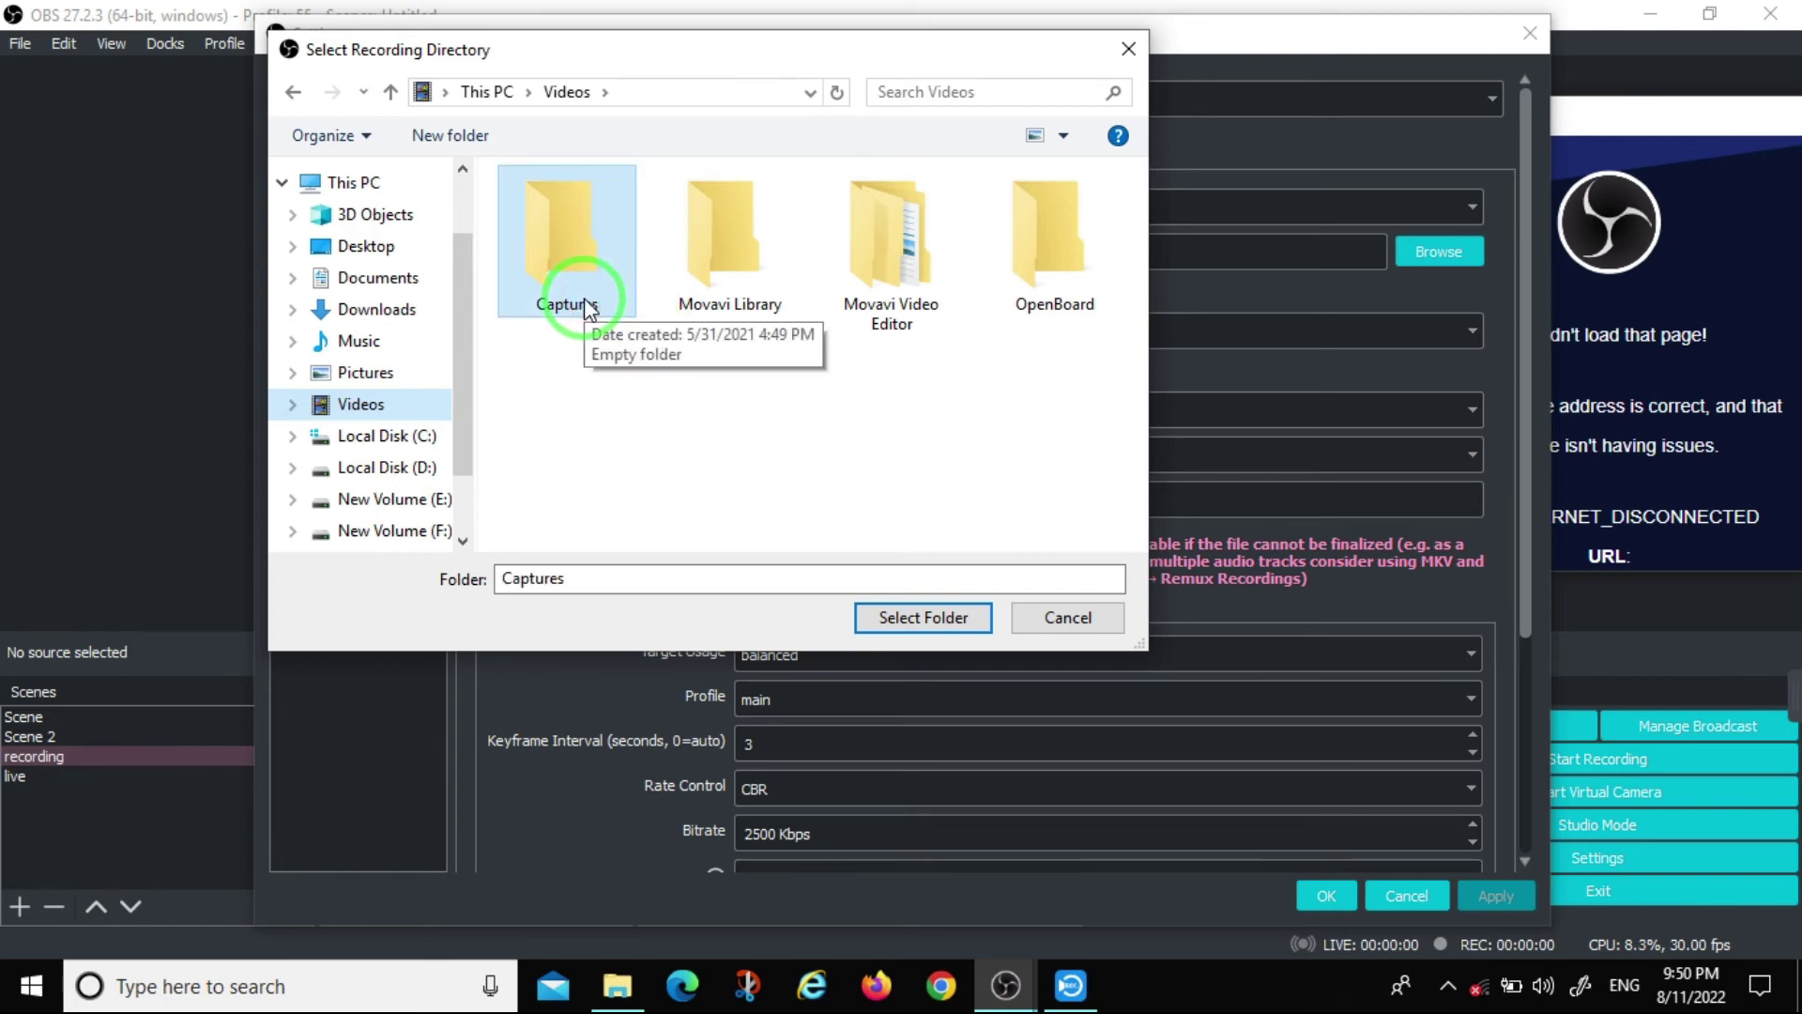
left_click(965, 625)
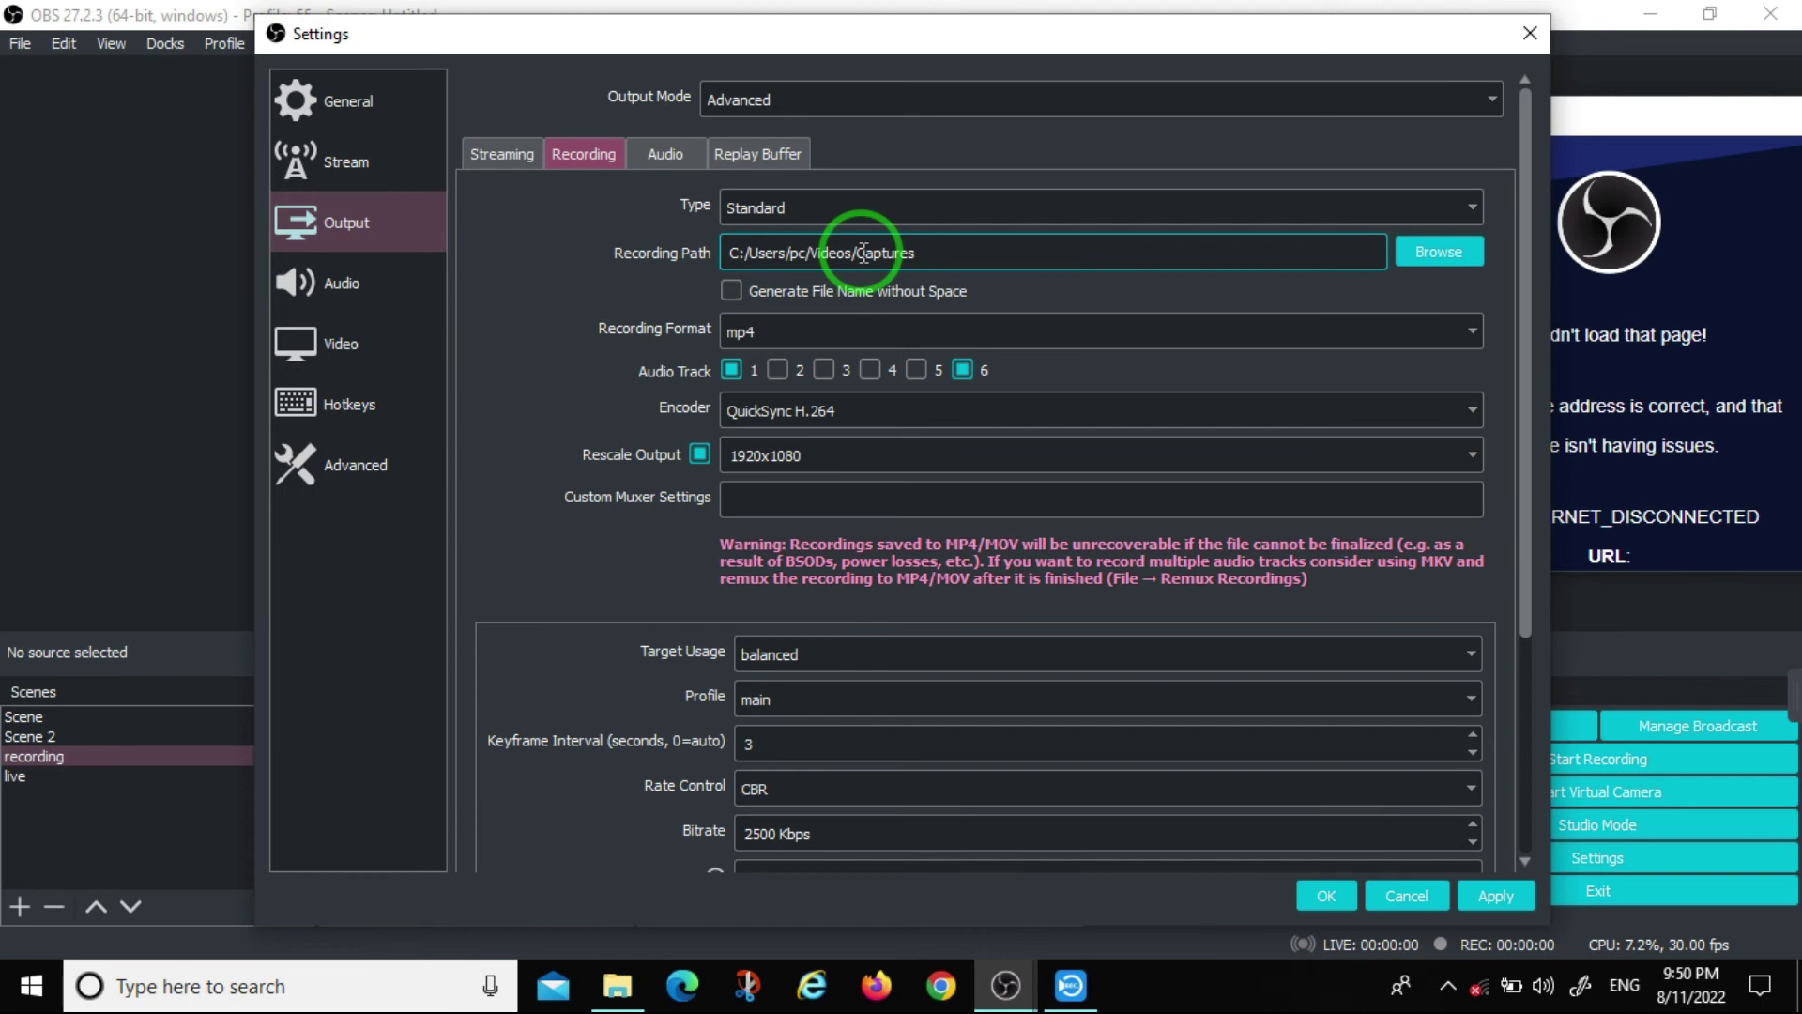
left_click(1513, 894)
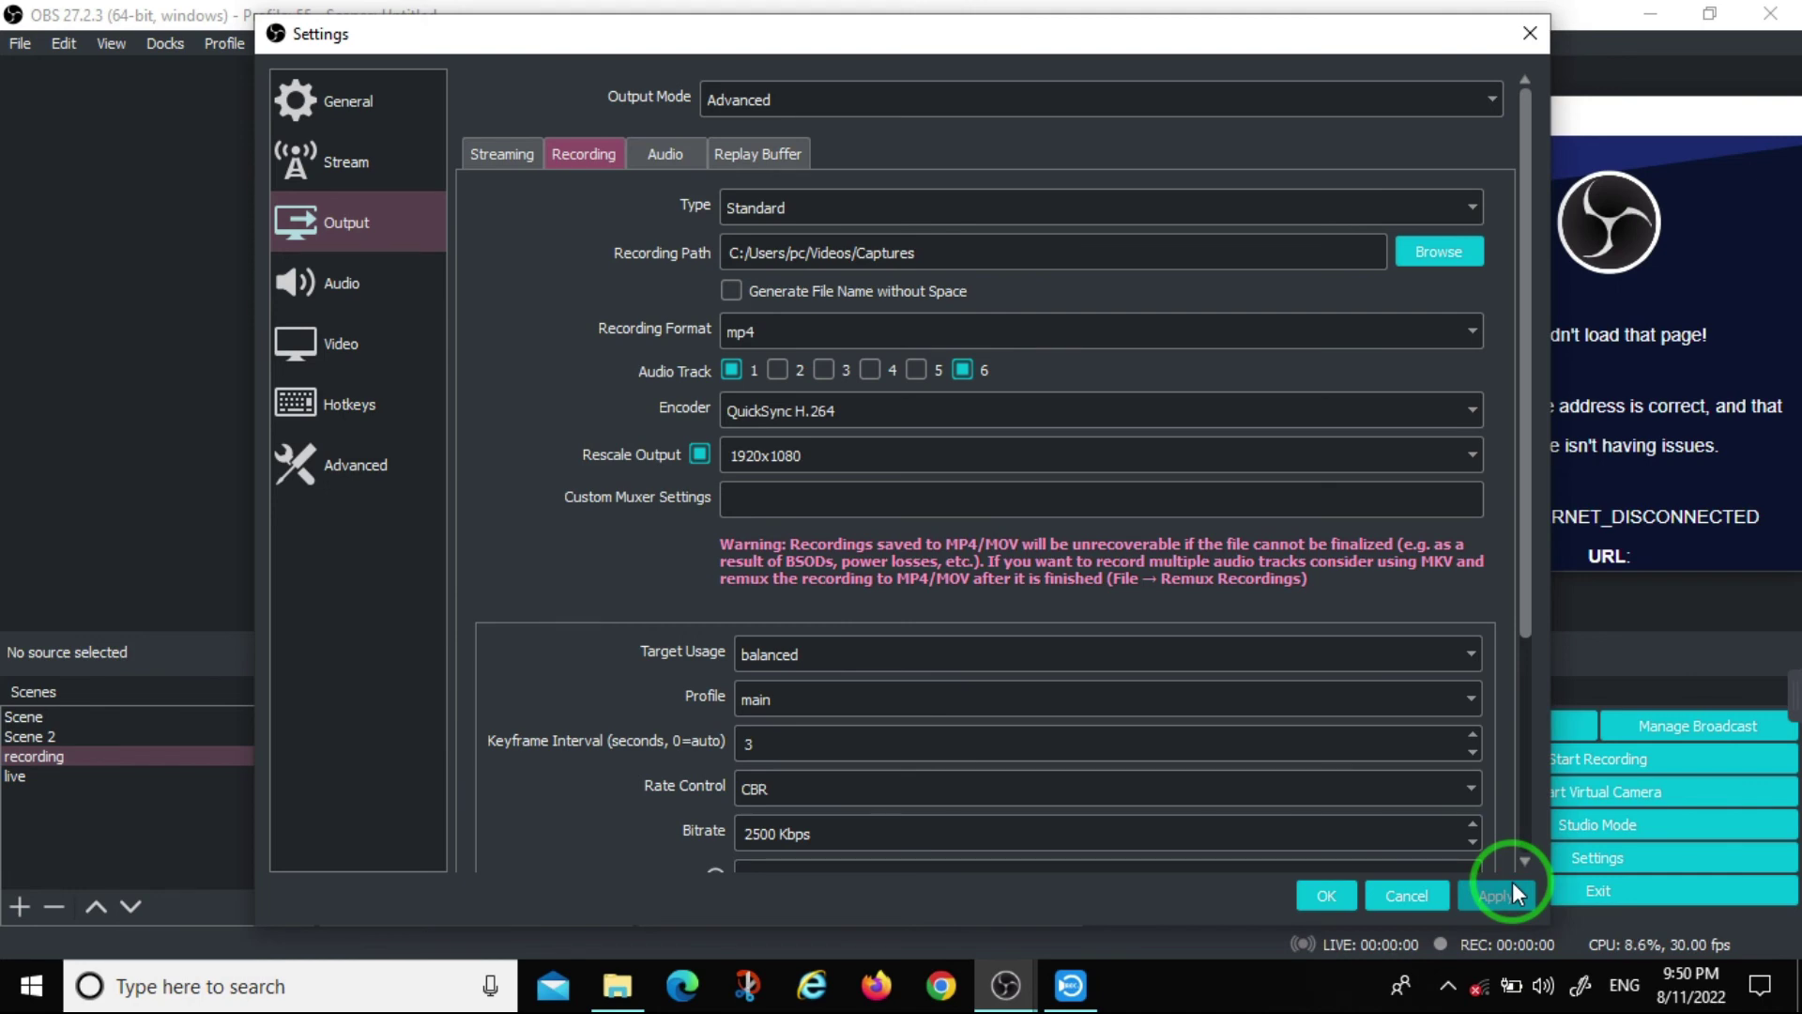
left_click(1348, 904)
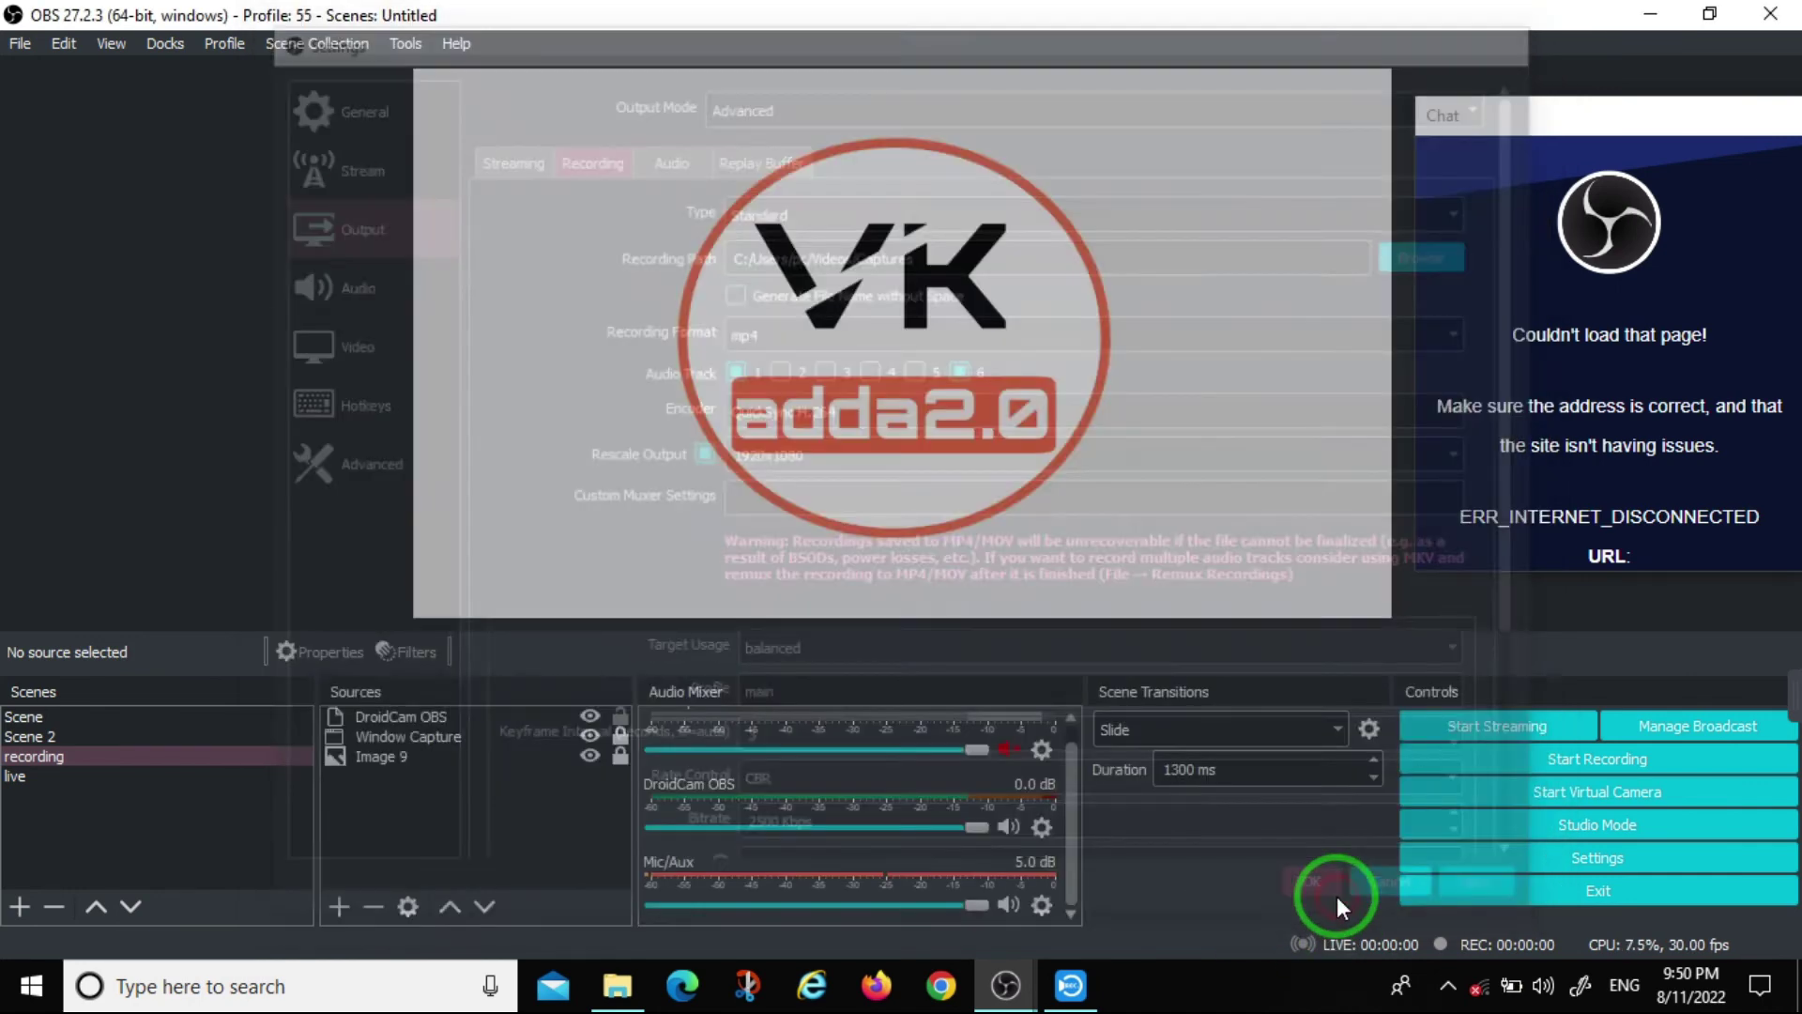
Switch back to the windowed preview projector.
left_click(1674, 774)
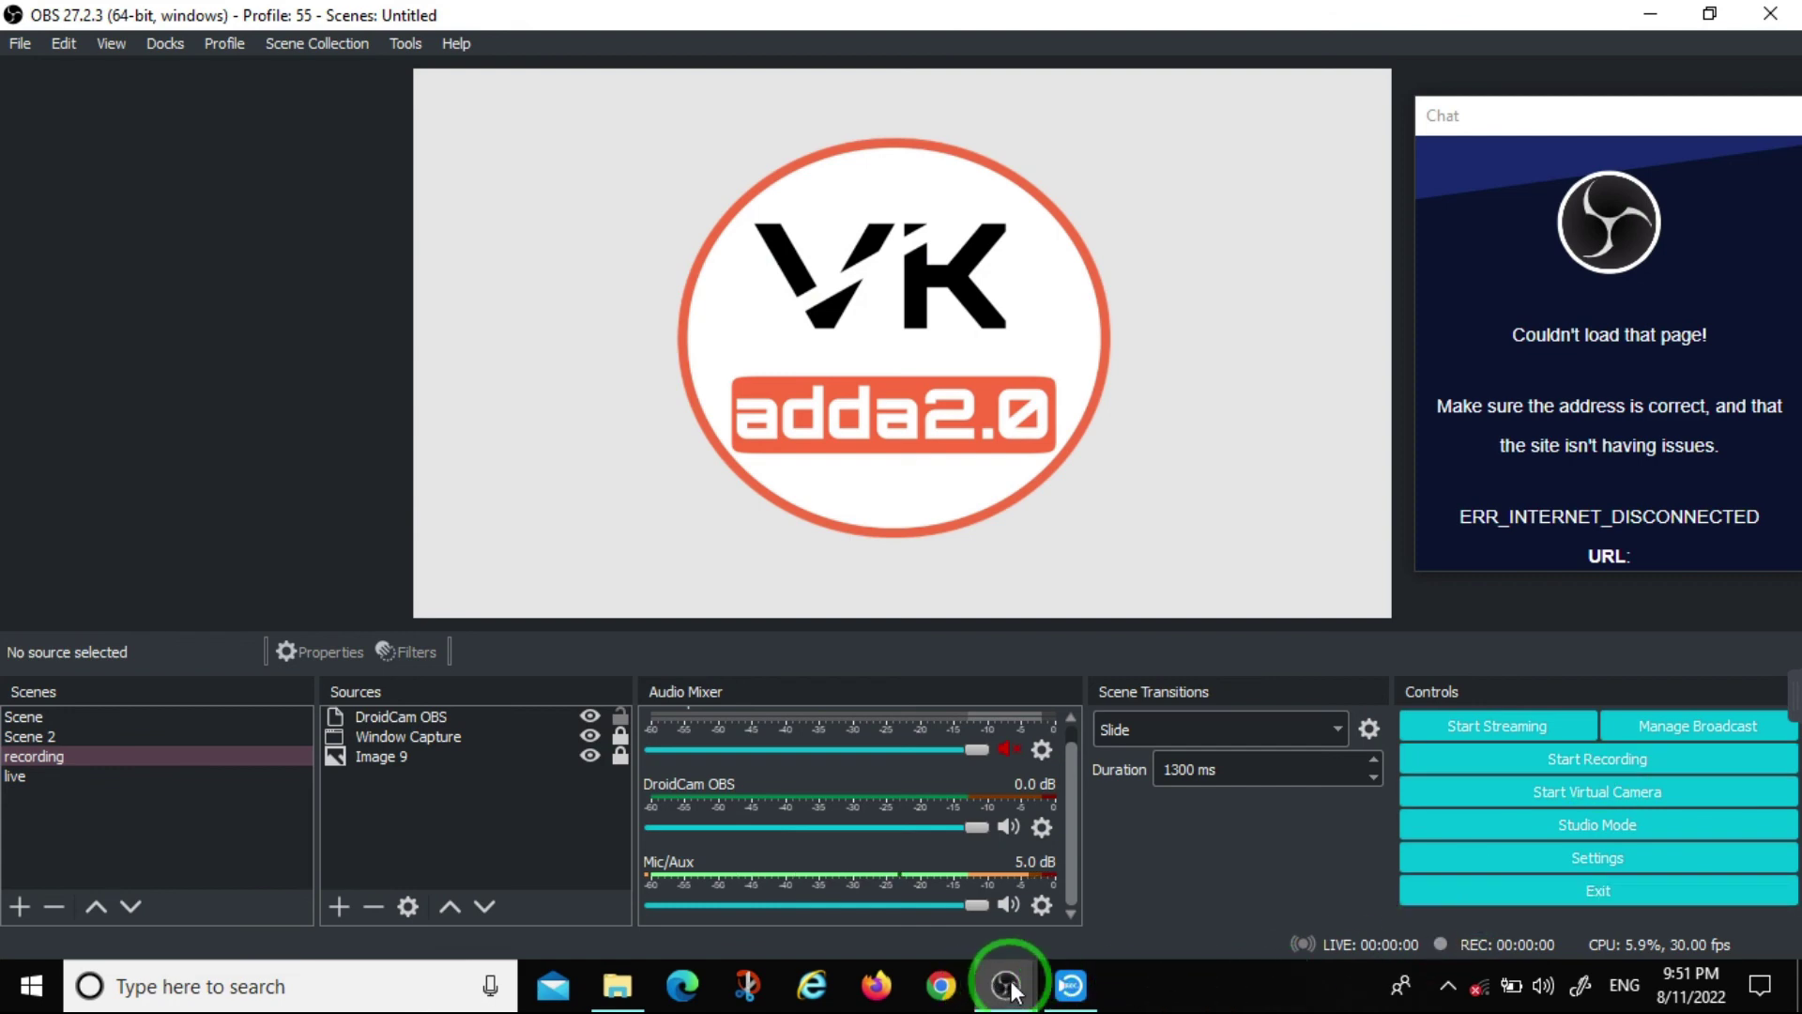
mouse_move(1014, 990)
left_click(1081, 900)
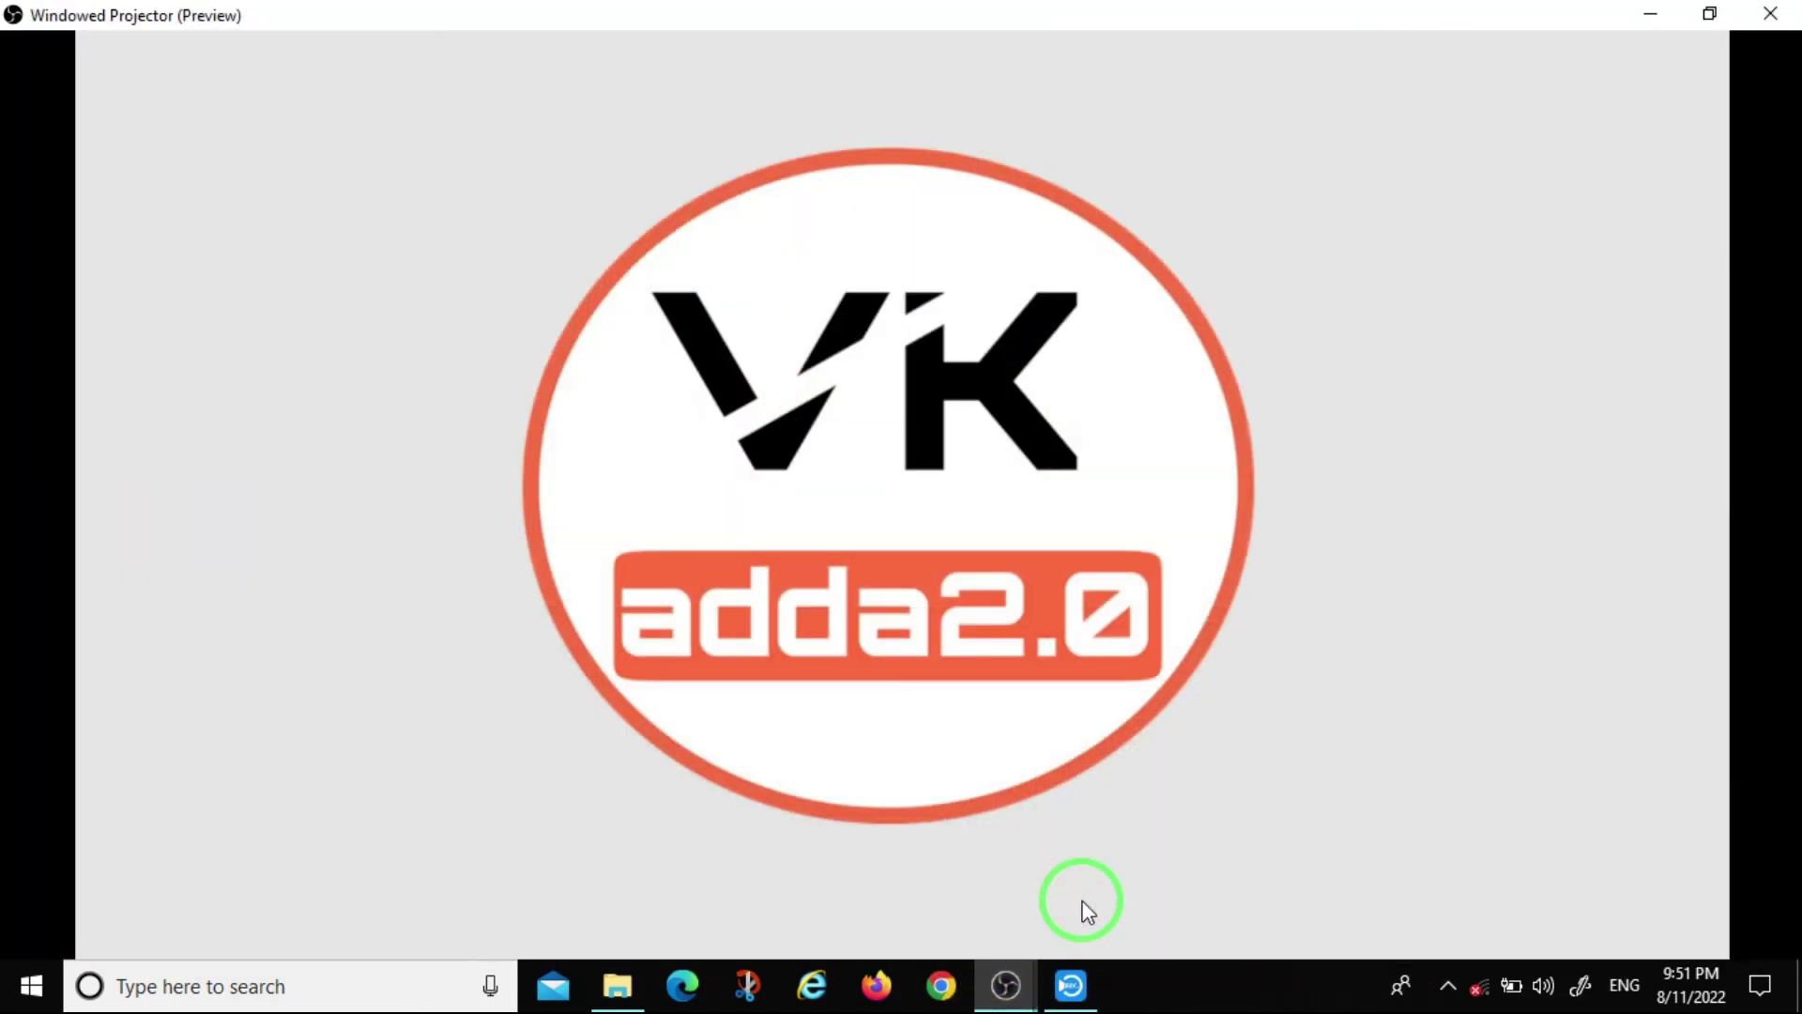